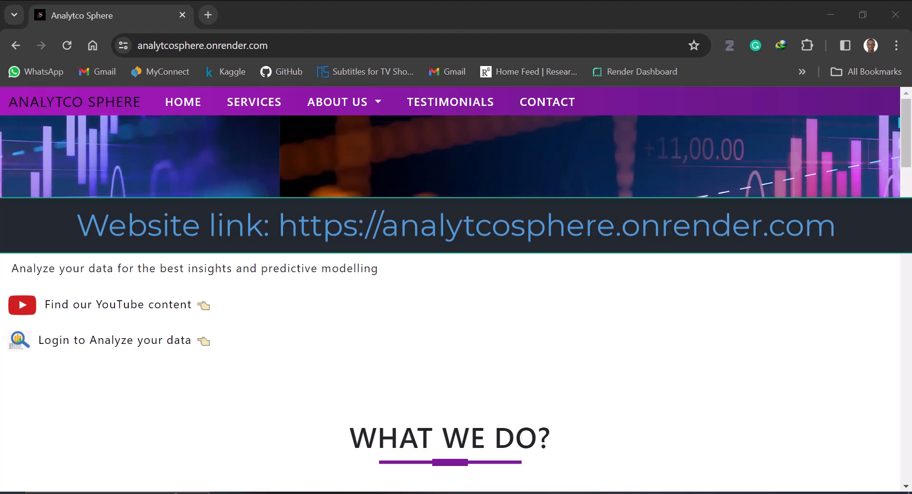
Look over the home page down to its contact details, and view the account registration form.
left_click_drag(906, 126, 863, 415)
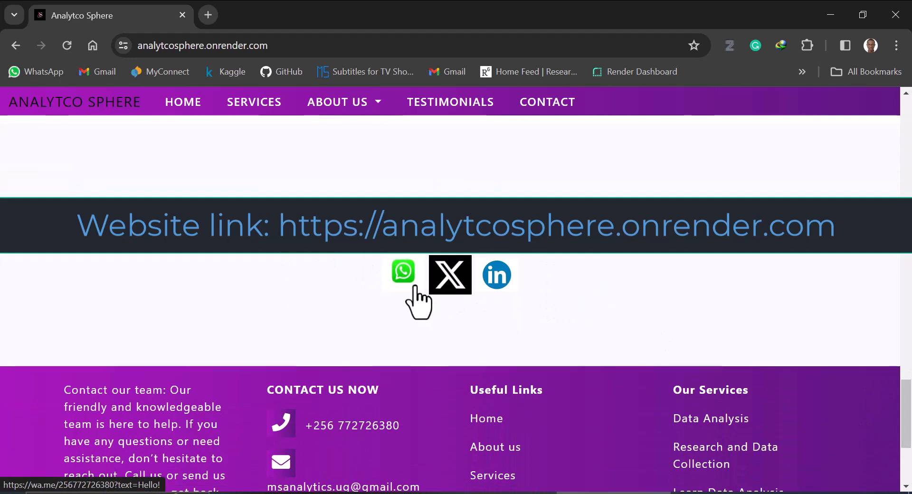
scroll(632, 319, "down", 4)
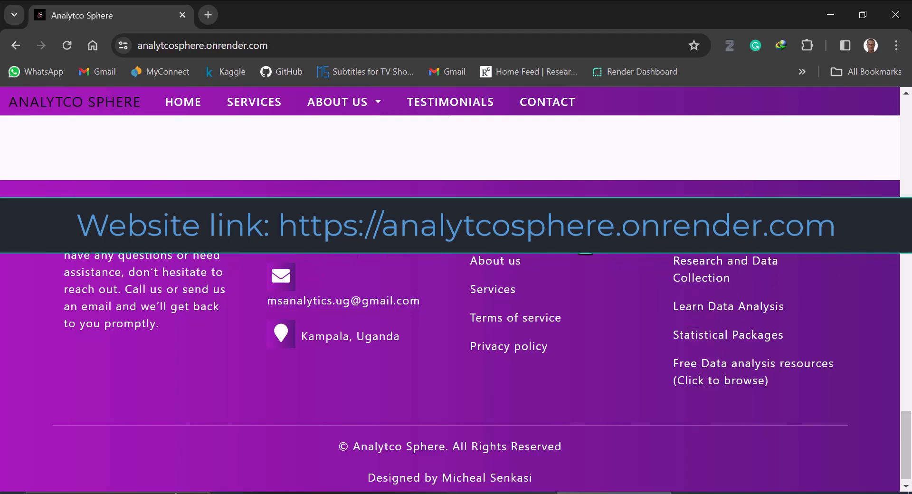
left_click(569, 288)
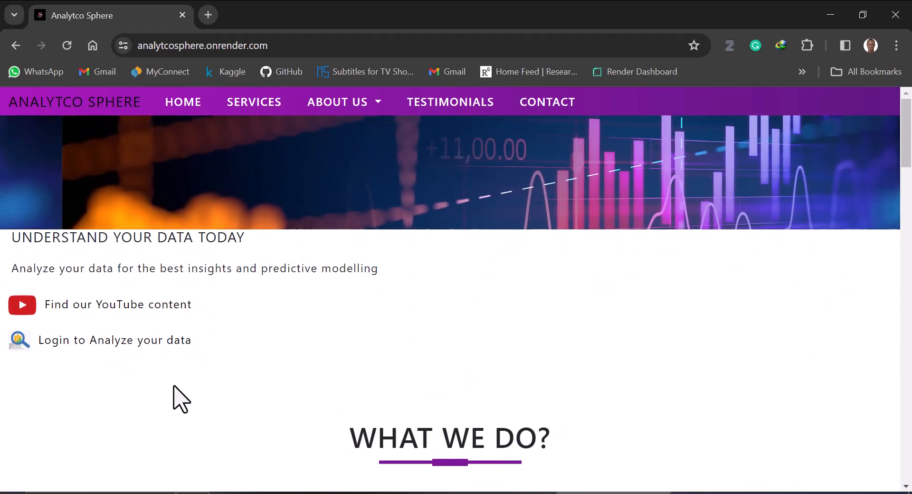
left_click(91, 349)
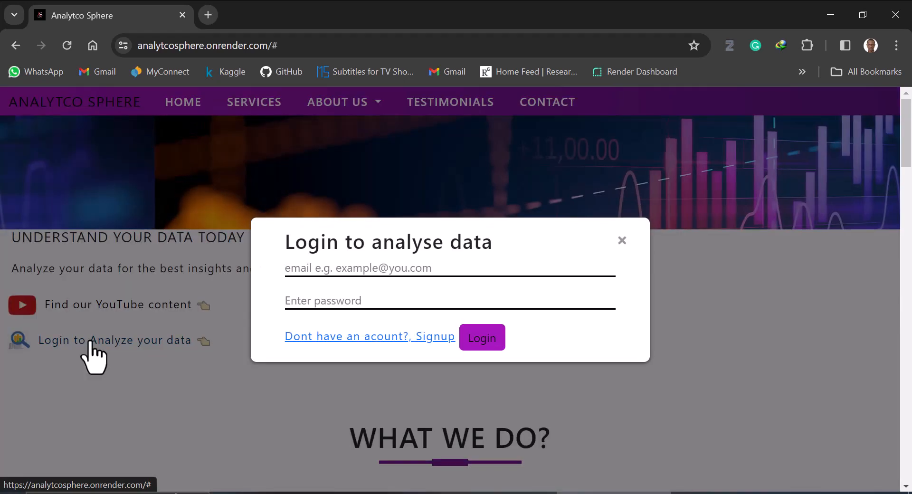
left_click(364, 338)
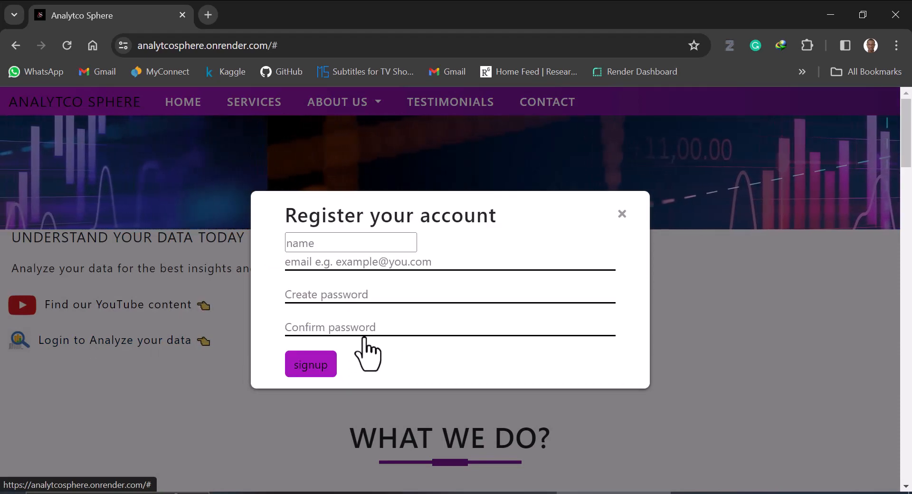
left_click(622, 214)
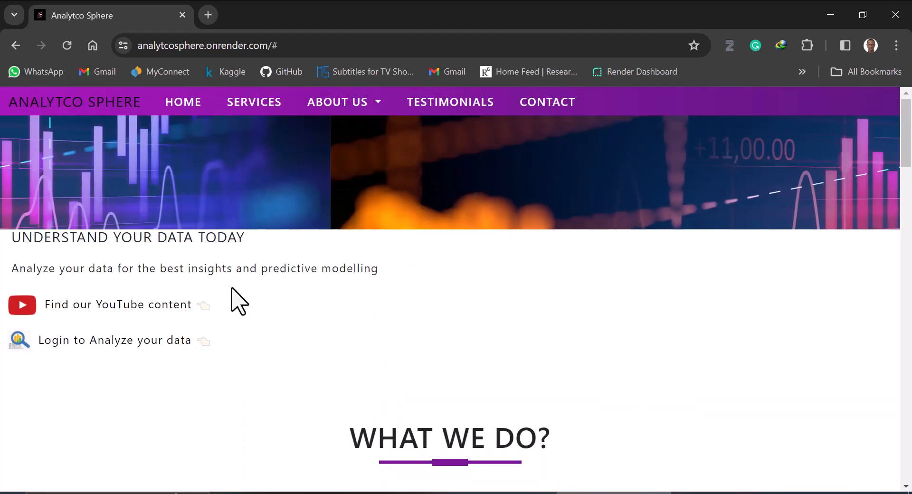
Log in to the data analysis area with the account's e-mail address and password.
left_click(148, 347)
left_click(359, 265)
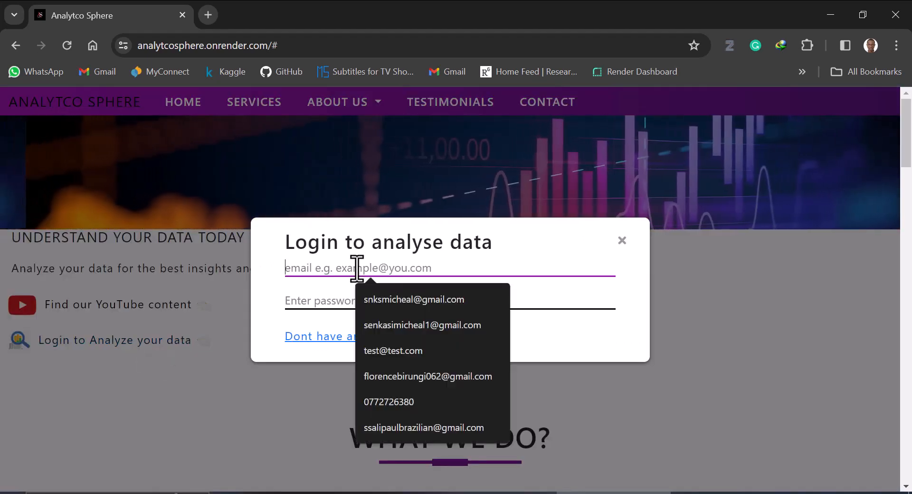
left_click(411, 300)
left_click(369, 300)
type("••")
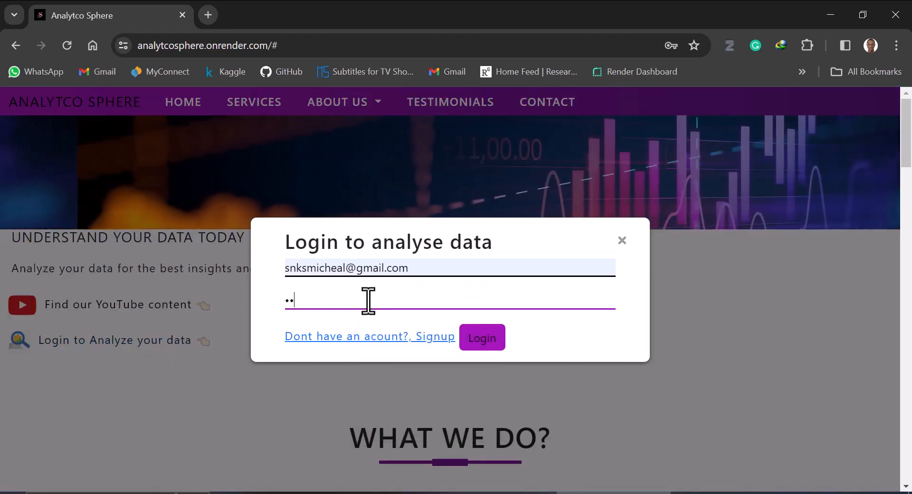
type("••••••")
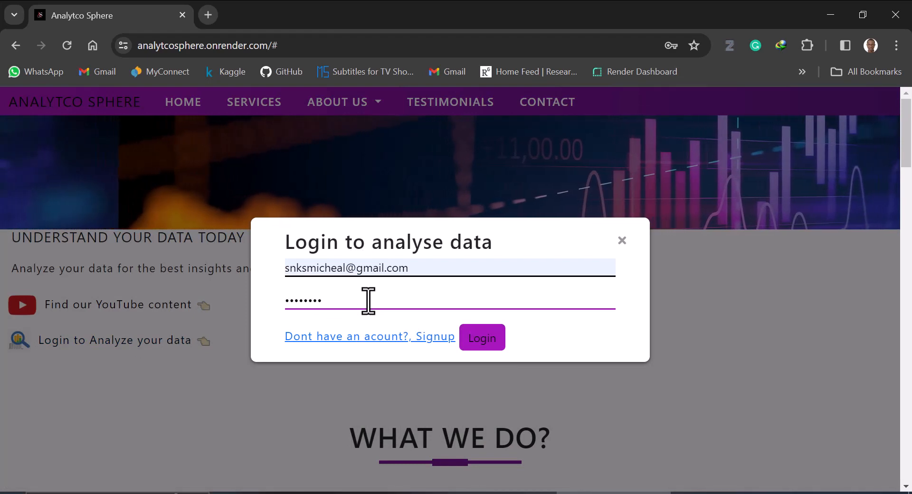
left_click(486, 338)
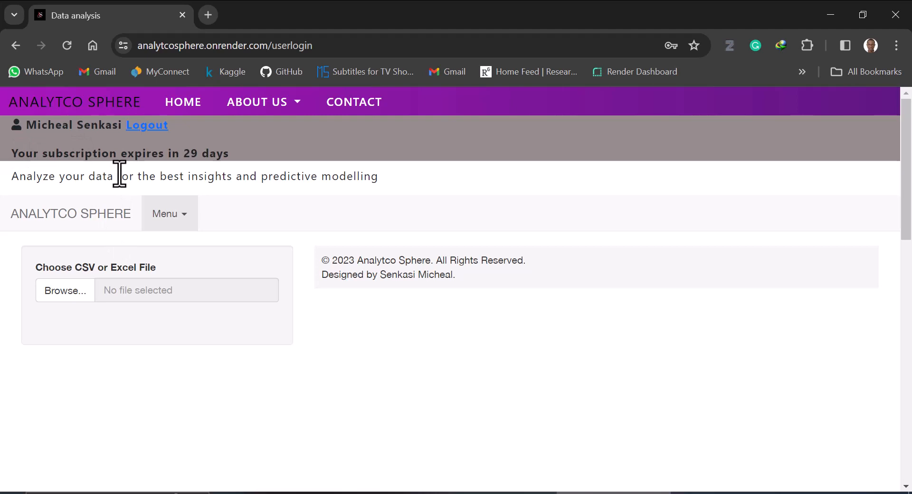
Upload the CSV DATA file from the Desktop as the data to analyze.
left_click(179, 215)
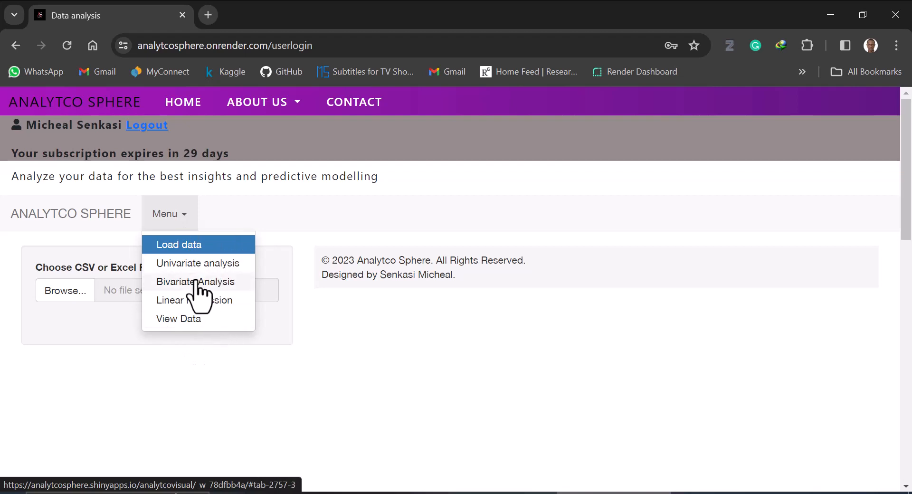
left_click(91, 256)
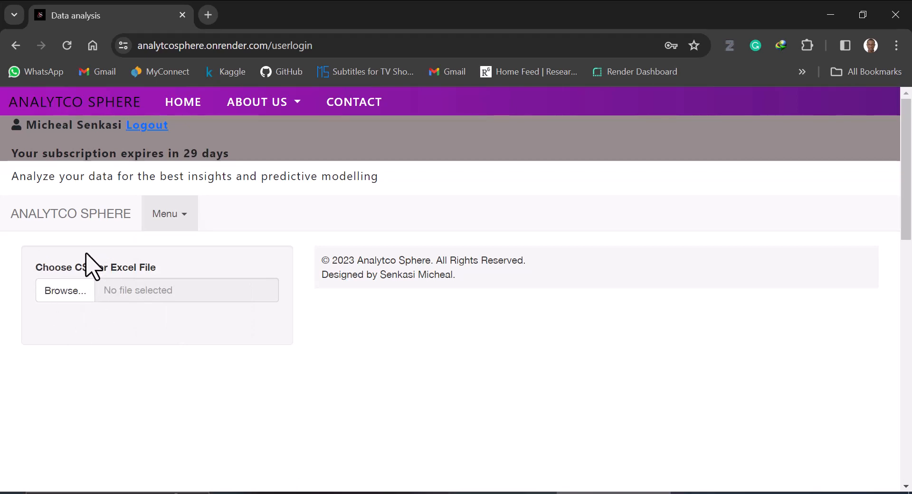
left_click(69, 298)
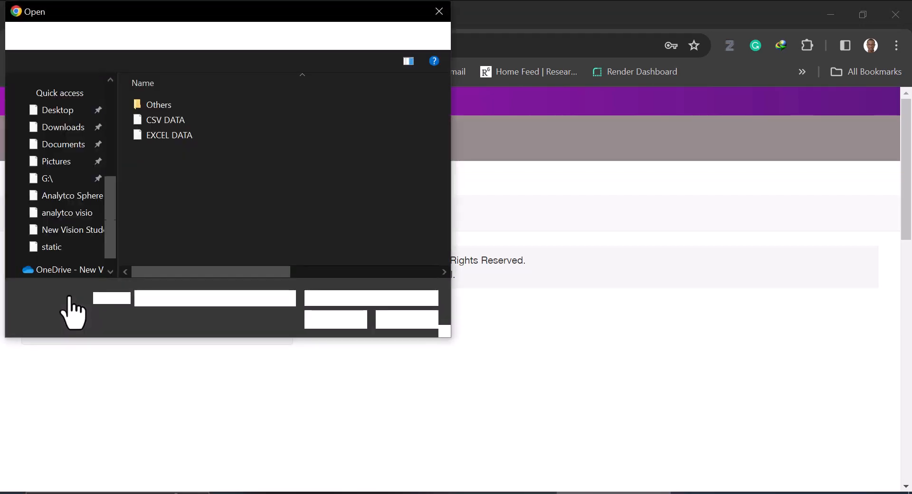
double_click(163, 121)
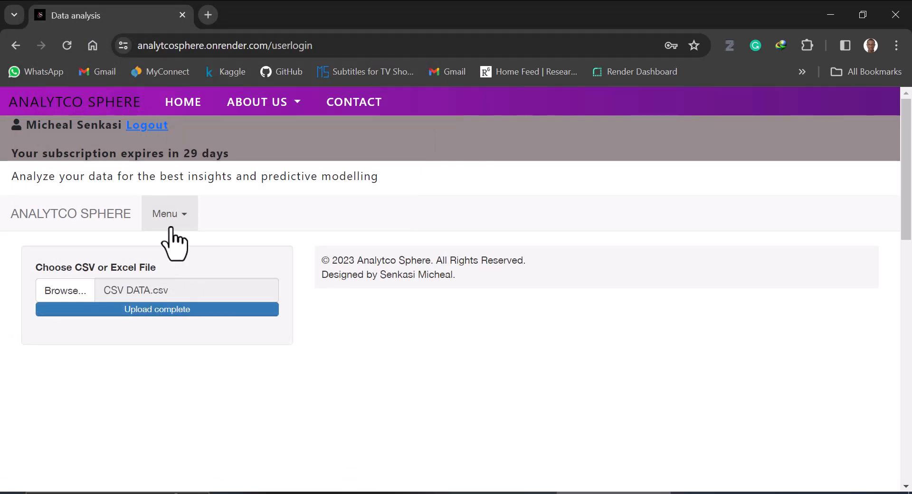
Create a univariate analysis of the Gender variable as a Pie Chart.
left_click(188, 215)
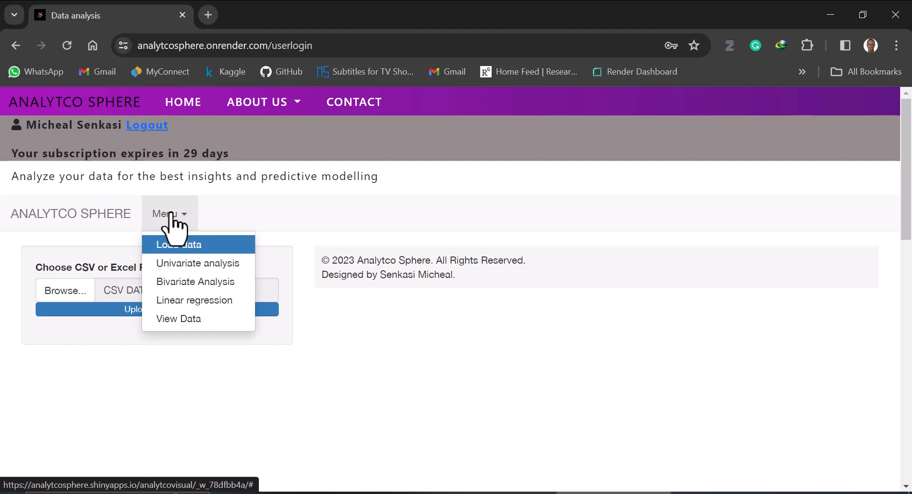
left_click(195, 265)
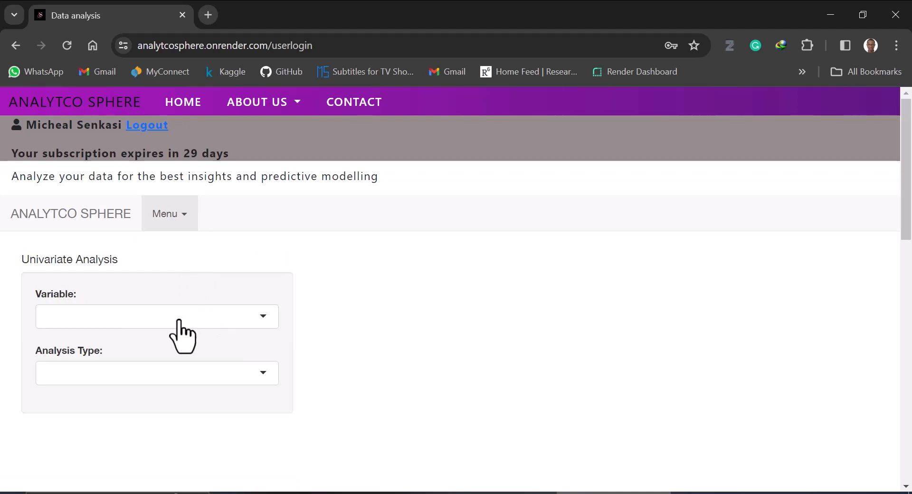
left_click(196, 323)
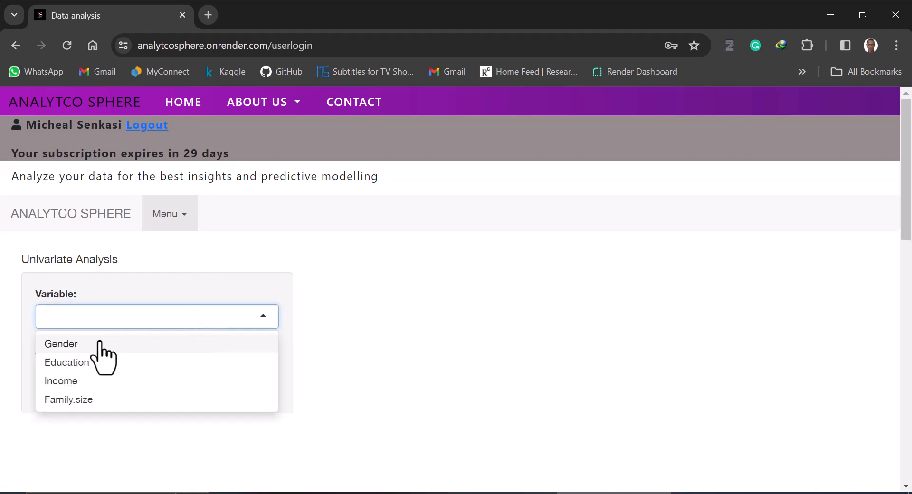
left_click(100, 343)
left_click(142, 379)
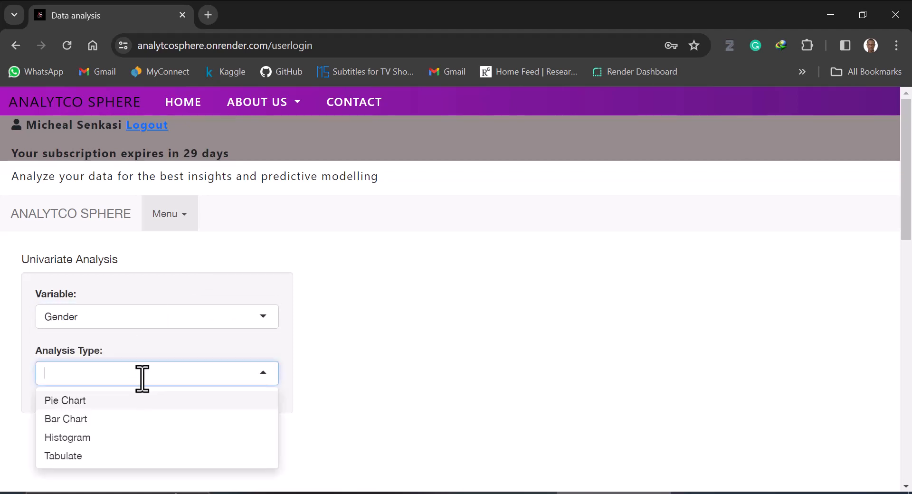
left_click(89, 400)
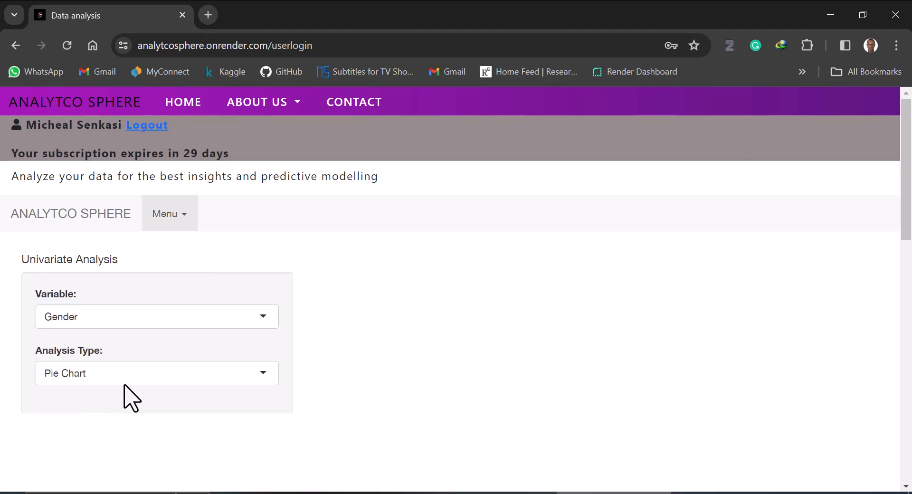
scroll(290, 266, "down", 2)
scroll(290, 266, "up", 1)
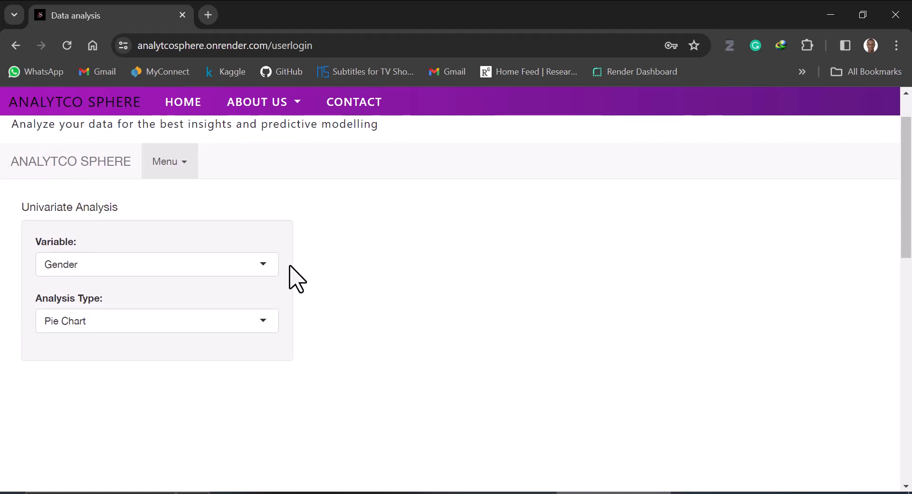
mouse_move(523, 354)
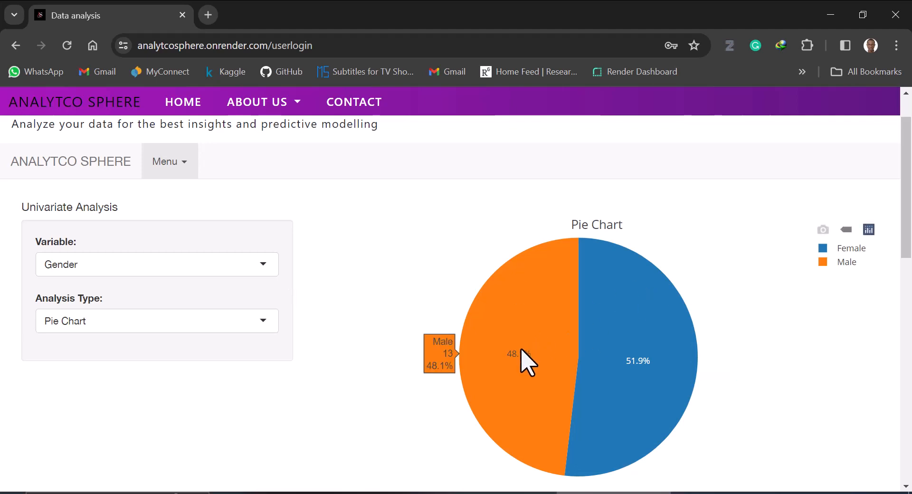
mouse_move(632, 349)
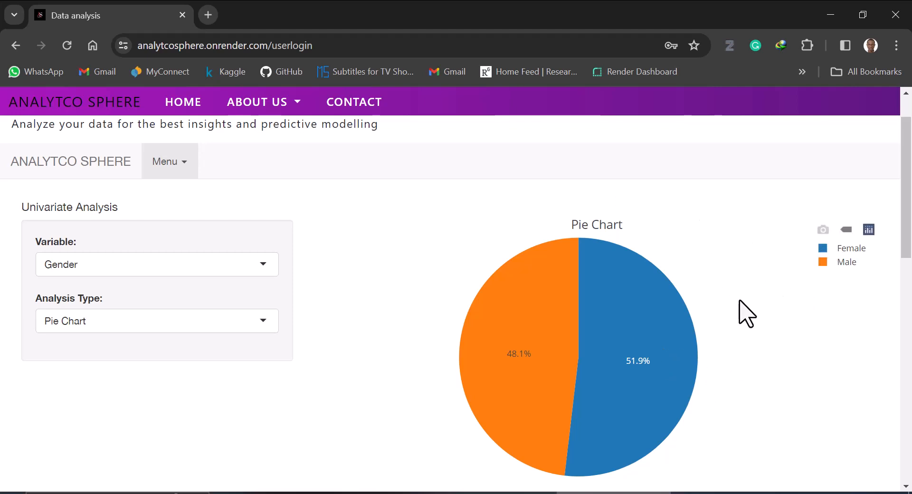
mouse_move(544, 339)
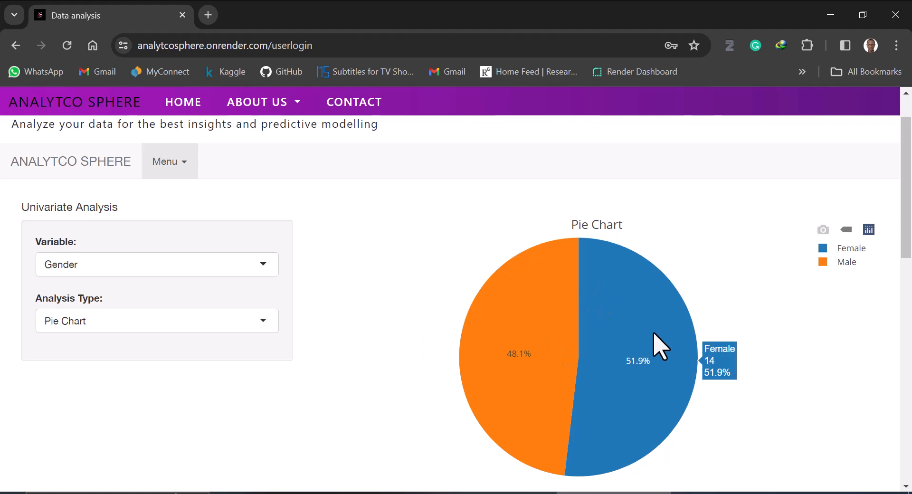
Download the Gender pie chart to the Desktop as a PNG image named "pie chart".
left_click(824, 232)
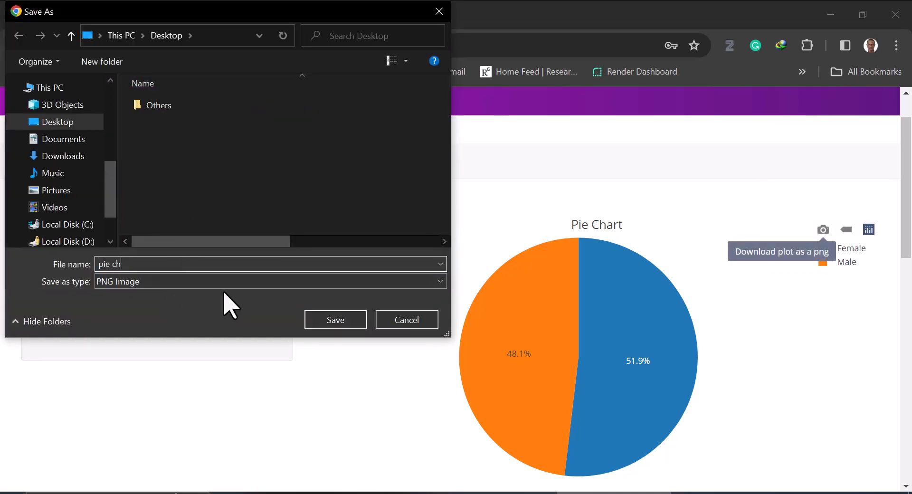
type("pie chart")
left_click(327, 322)
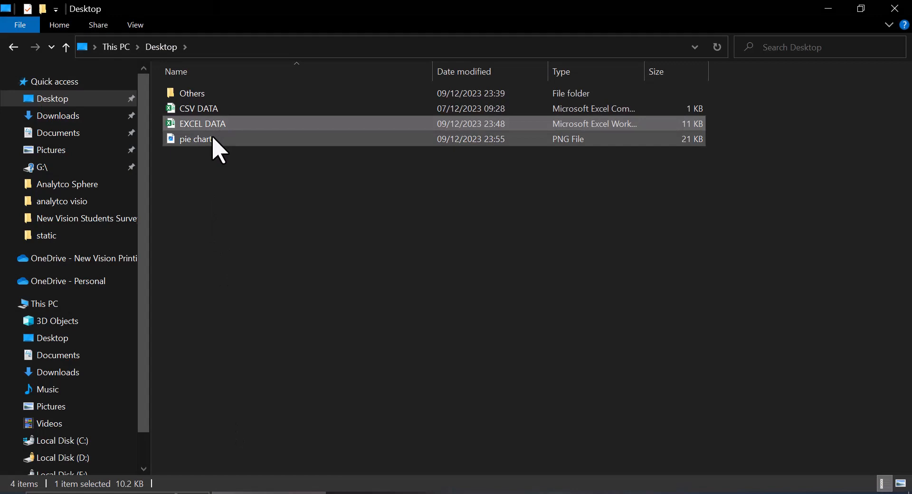
Open the saved pie chart image from the Desktop in File Explorer, view it enlarged to 200%, and close it.
double_click(214, 140)
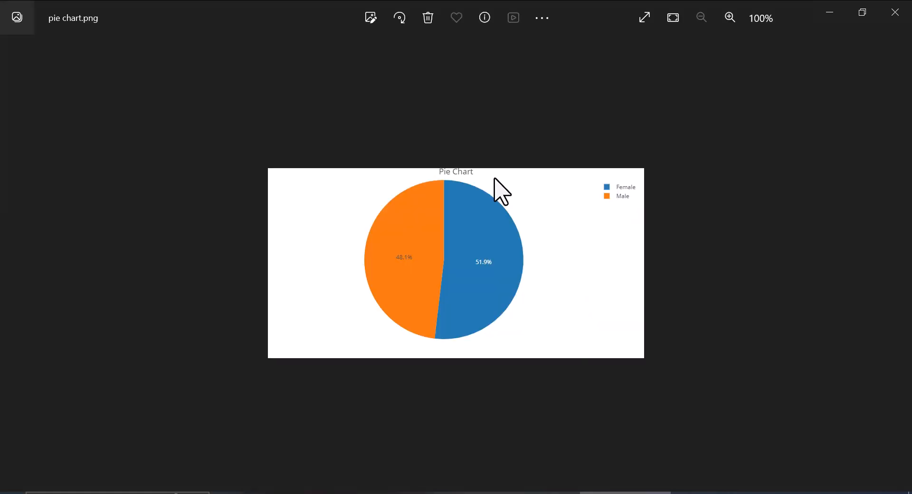
double_click(476, 181)
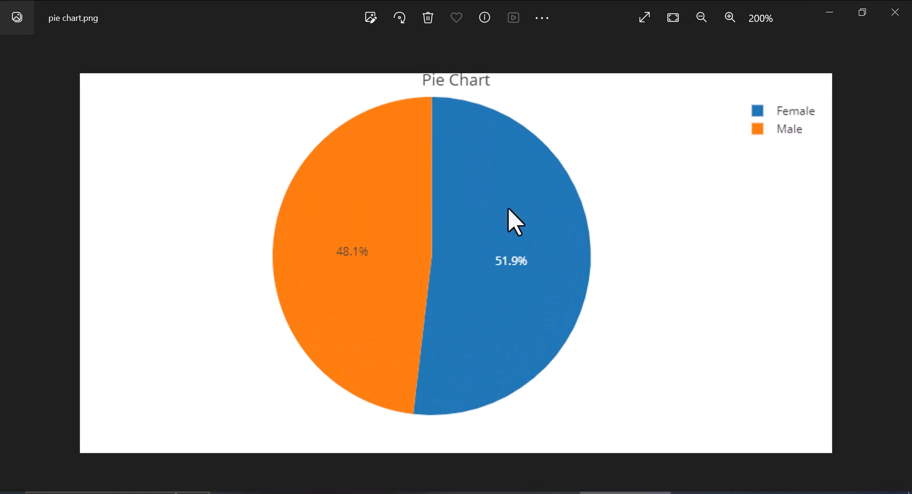
double_click(497, 250)
left_click(897, 14)
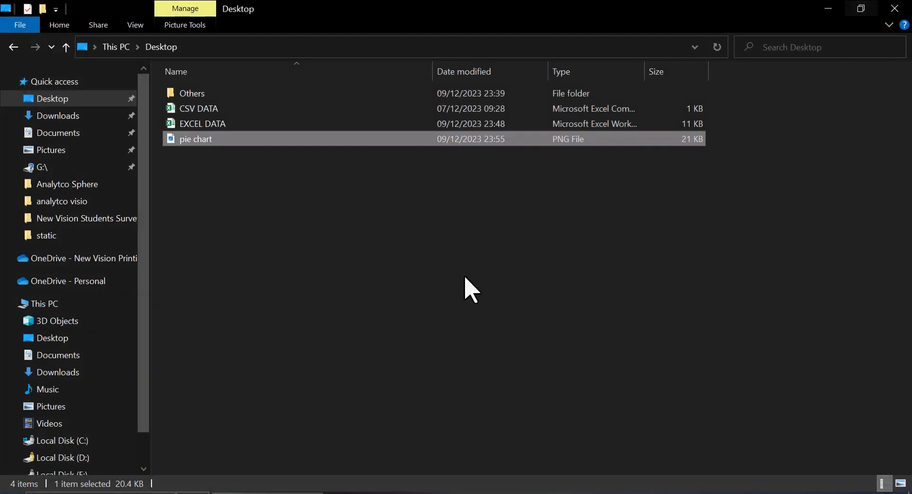
Return to Chrome and change the Gender analysis type to Bar Chart.
key("alt+Tab")
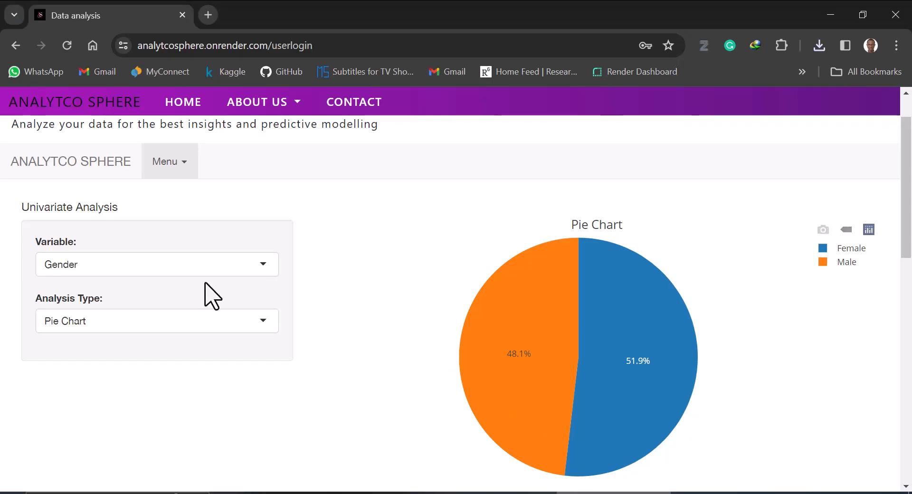
left_click(177, 321)
left_click(95, 366)
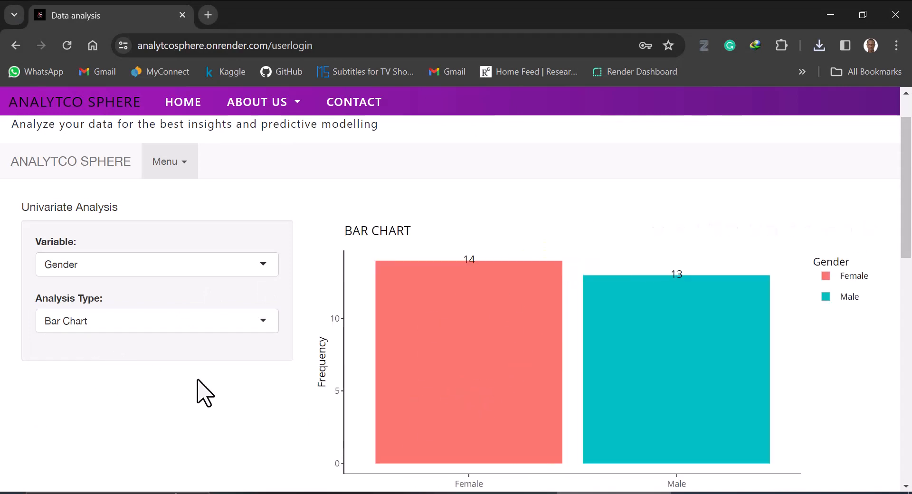
mouse_move(464, 335)
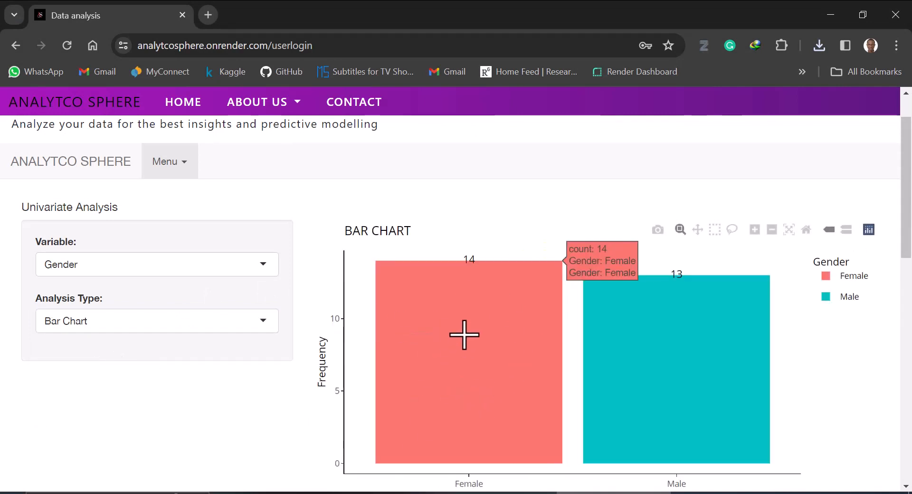
mouse_move(656, 323)
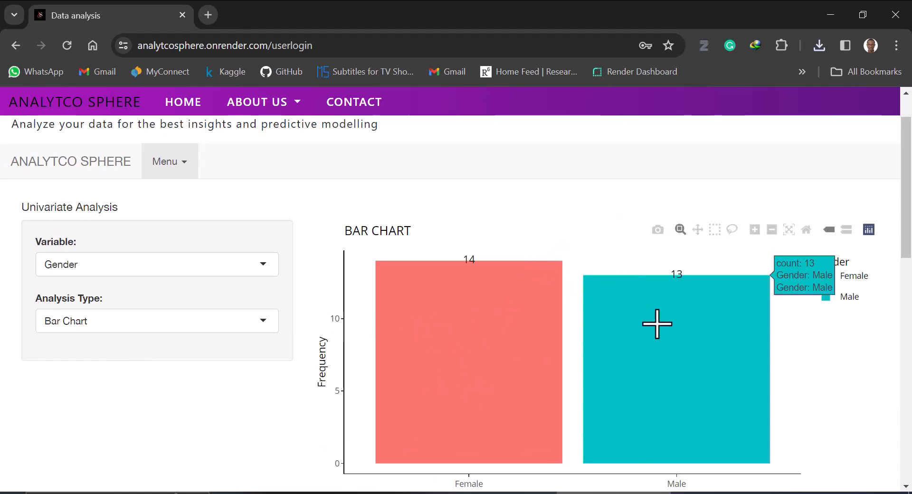
Try zooming the Gender bar chart in and out, ending at its original scale.
left_click(756, 230)
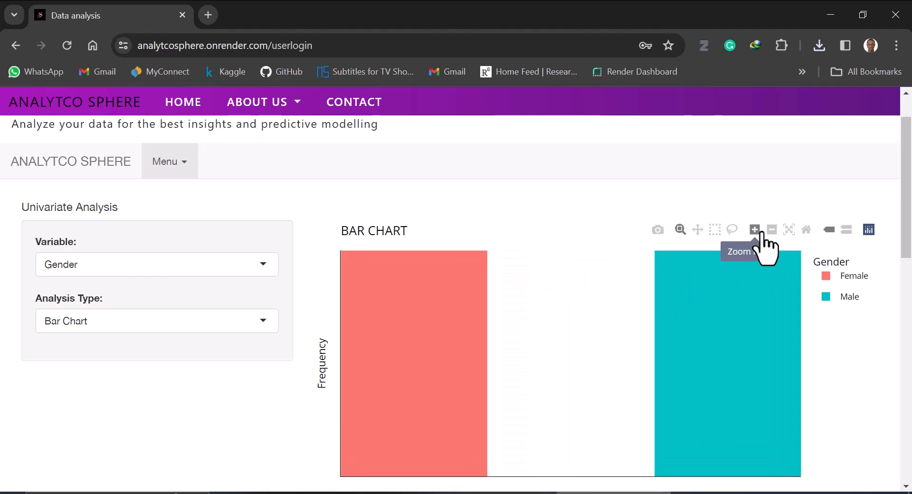
left_click(772, 230)
left_click(772, 230)
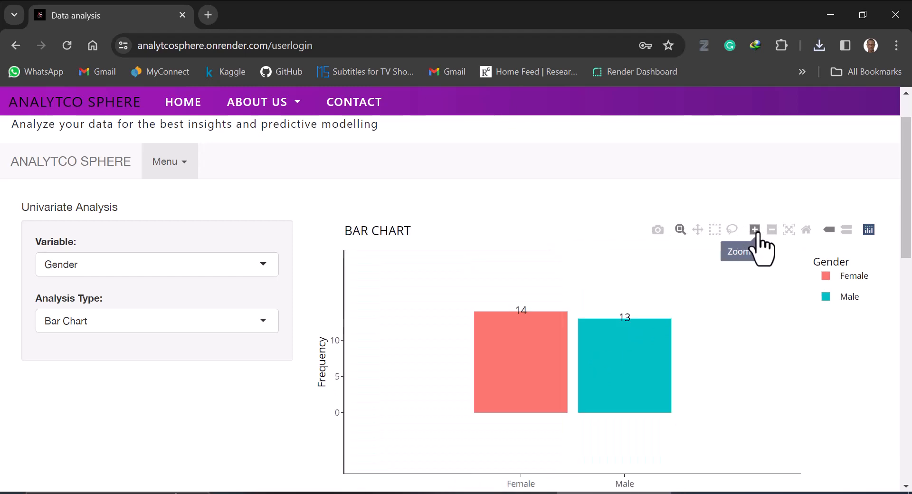
left_click(755, 230)
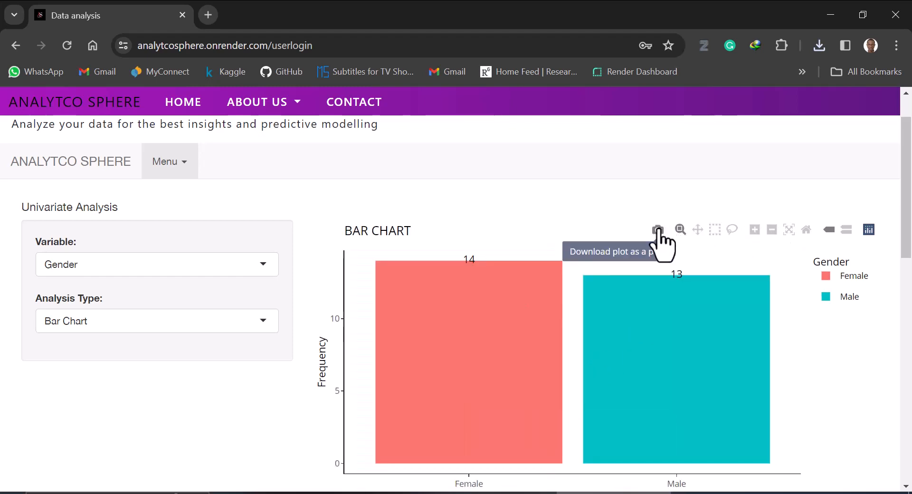
Change the univariate variable to Income and the analysis type to Histogram, and view the whole chart.
left_click(216, 321)
left_click(215, 264)
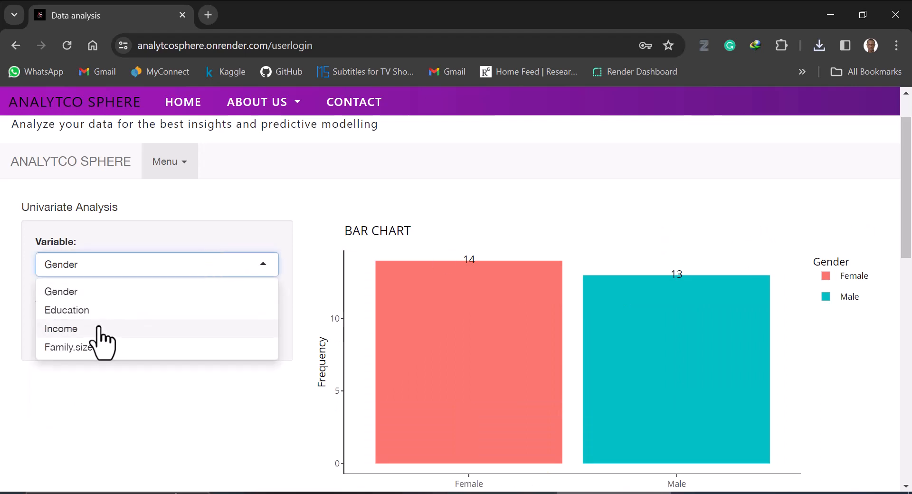
left_click(96, 328)
left_click(132, 325)
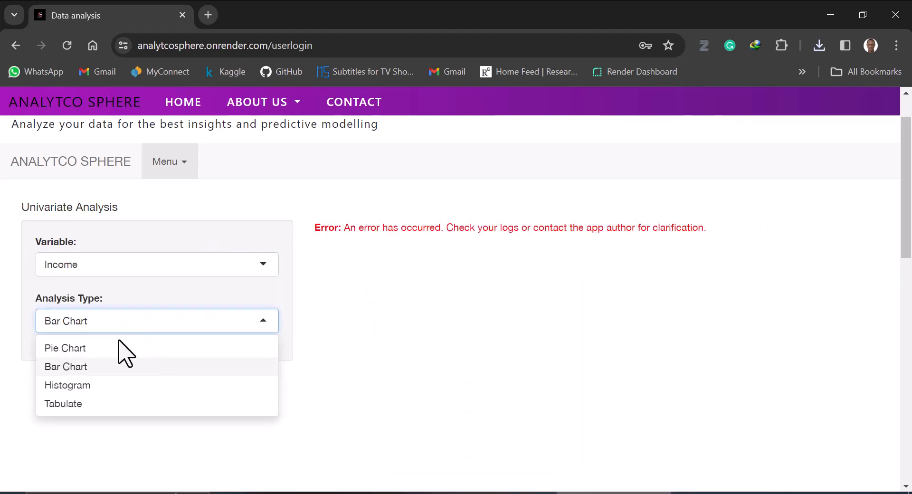
left_click(79, 386)
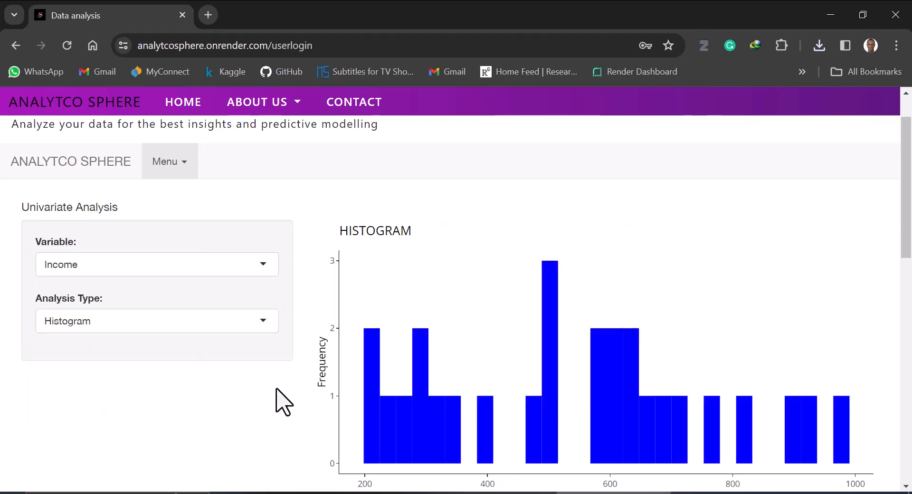
scroll(468, 377, "down", 2)
scroll(469, 376, "up", 1)
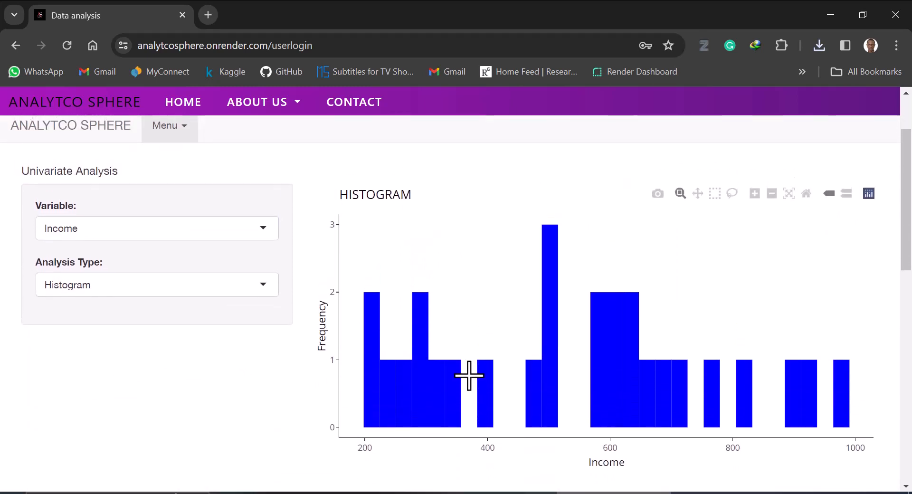
Tabulate the Gender variable with the Tabulate analysis type, and produce the same table for Education.
left_click(142, 231)
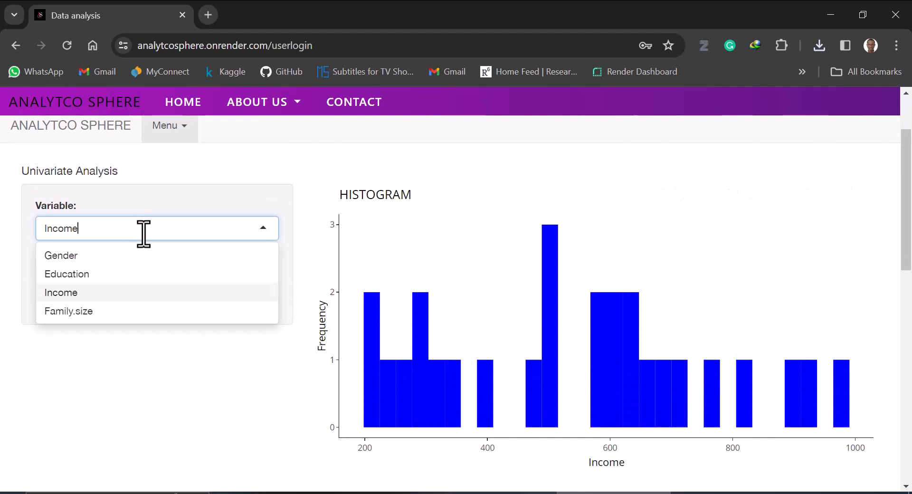
left_click(97, 260)
left_click(119, 284)
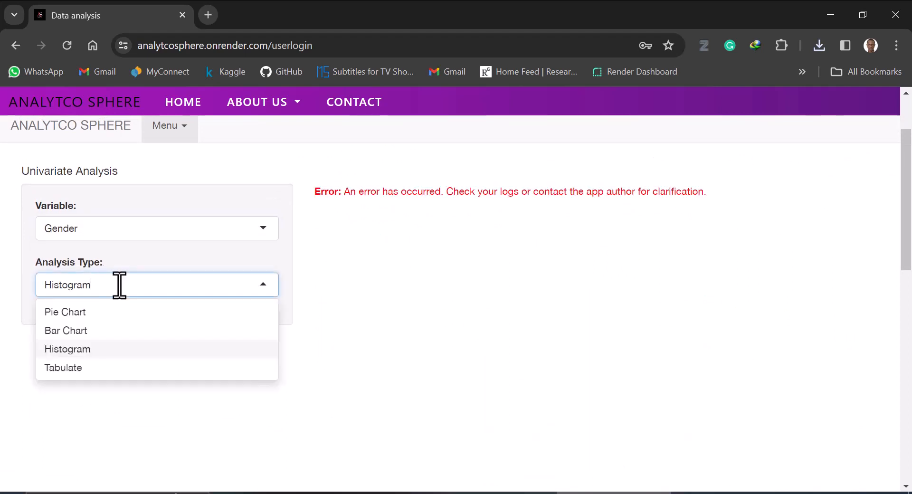
left_click(75, 368)
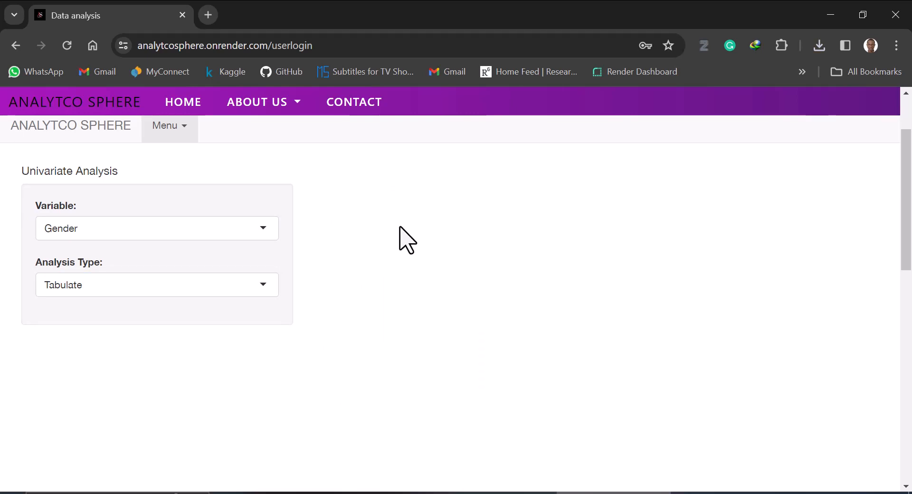
scroll(400, 233, "up", 1)
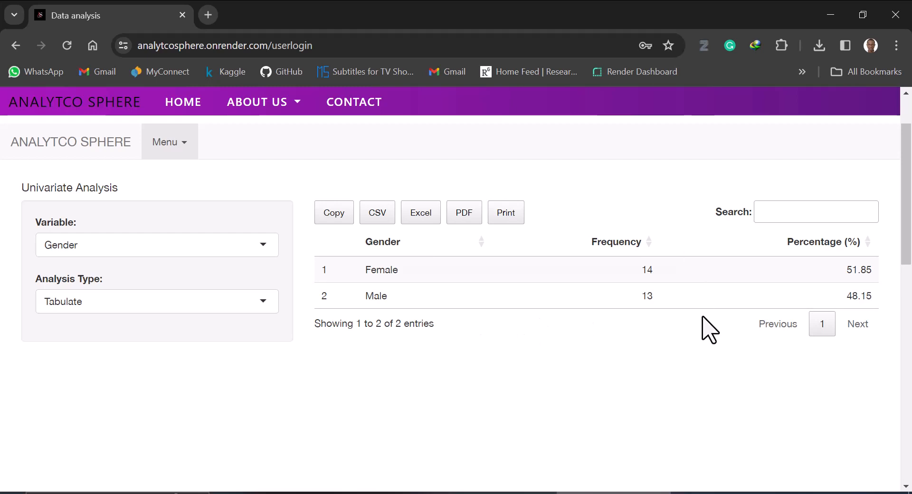
left_click(116, 252)
left_click(89, 290)
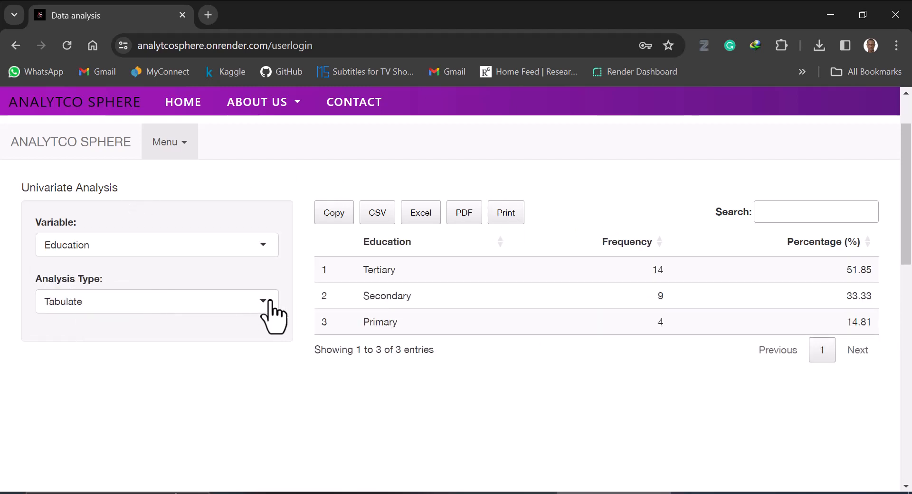
Run a bivariate cross tabulation (Chi2) with Gender as Variable 1 and Education as Variable 2, and highlight the chi-squared test results.
left_click(185, 148)
left_click(192, 209)
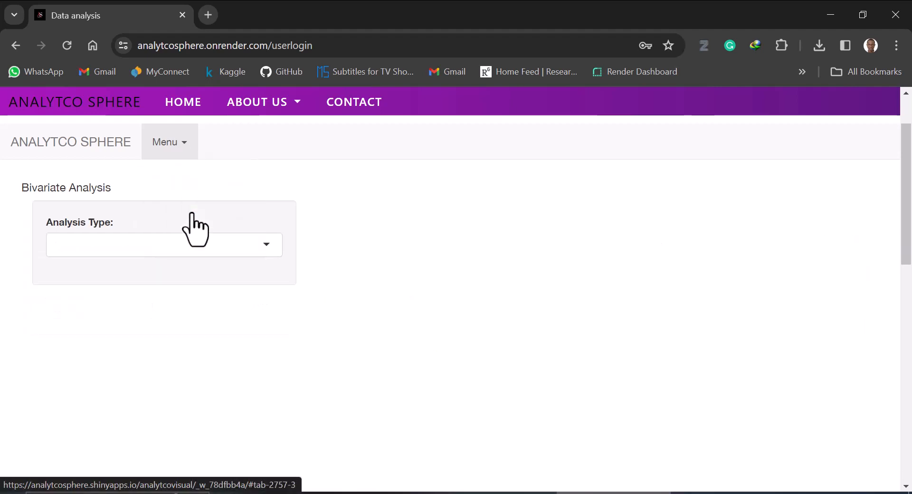
left_click(233, 245)
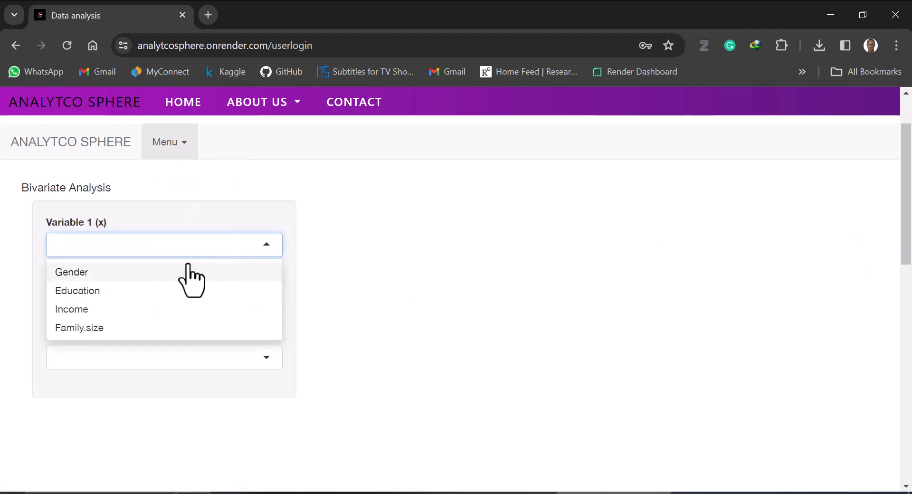
left_click(158, 271)
left_click(172, 309)
left_click(119, 346)
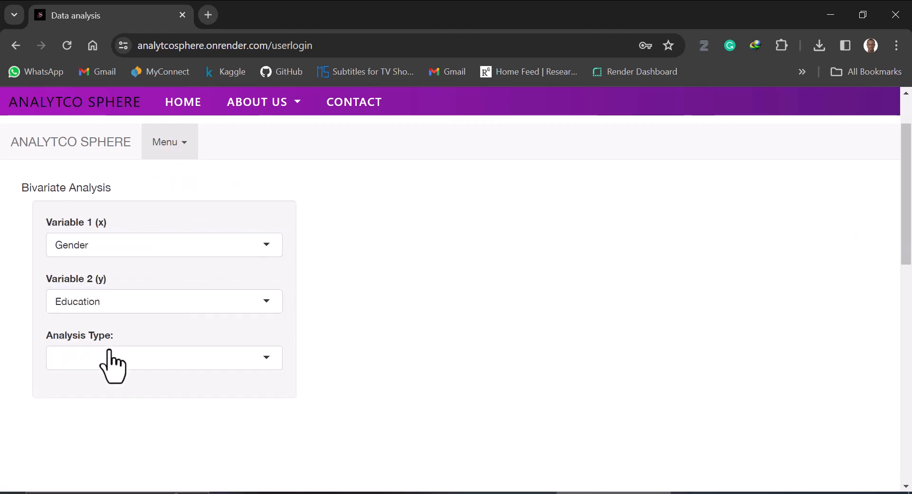
left_click(139, 359)
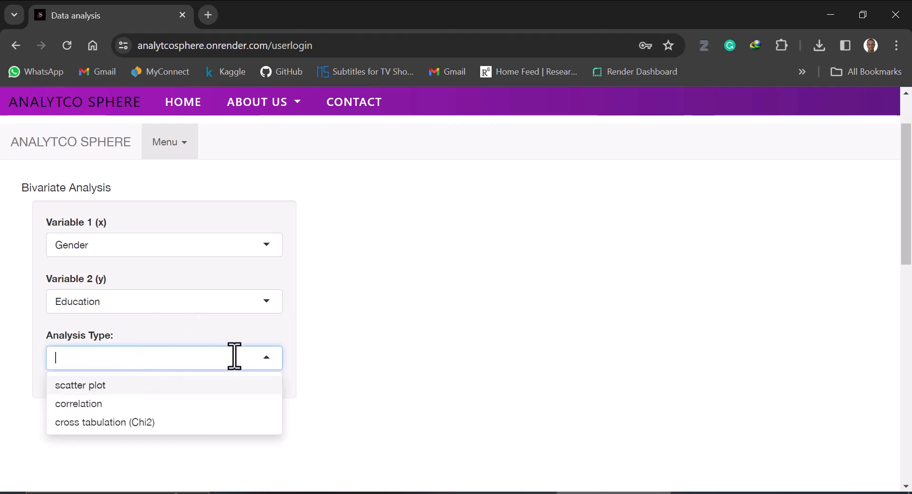
left_click(110, 423)
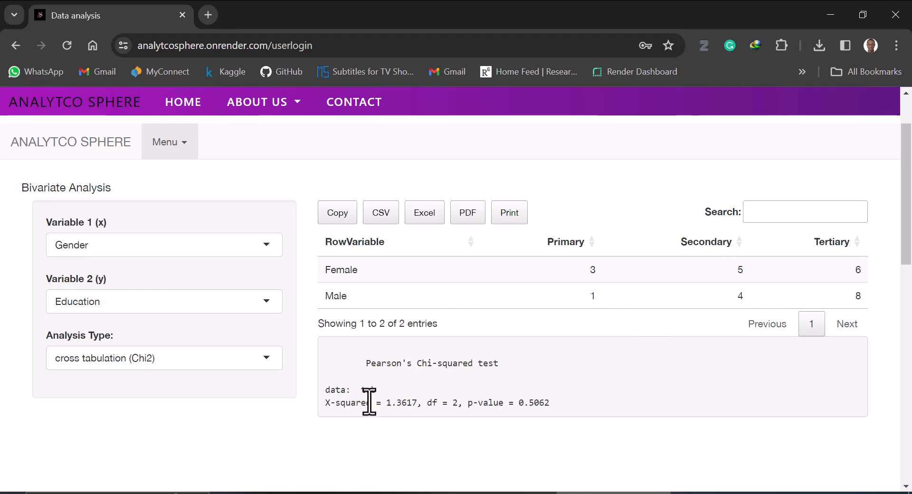
left_click_drag(389, 403, 451, 404)
left_click_drag(519, 404, 533, 404)
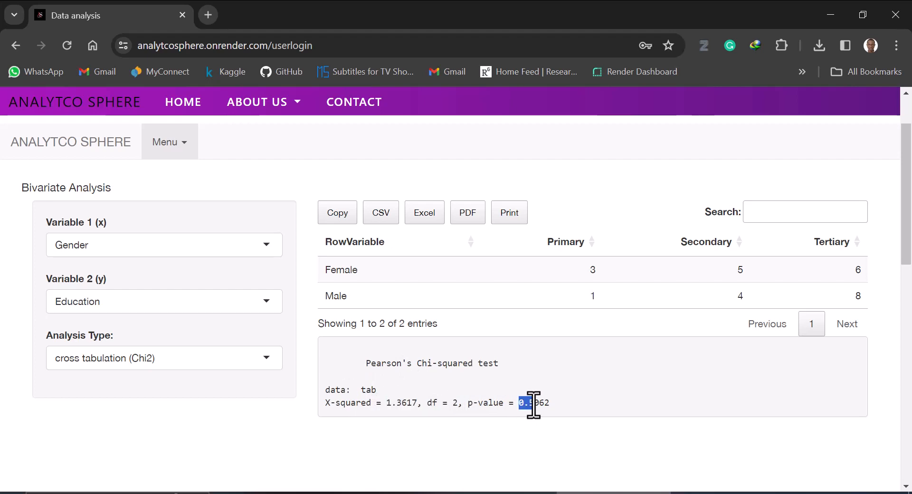
Compute the correlation with Income as Variable 1 and Family.size as Variable 2, highlight its value, and display their scatter plot.
left_click(232, 245)
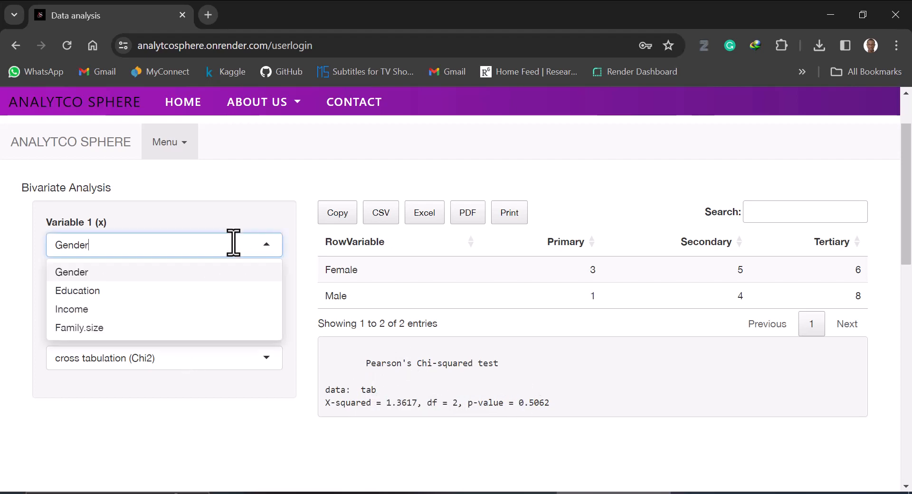
left_click(92, 309)
left_click(141, 303)
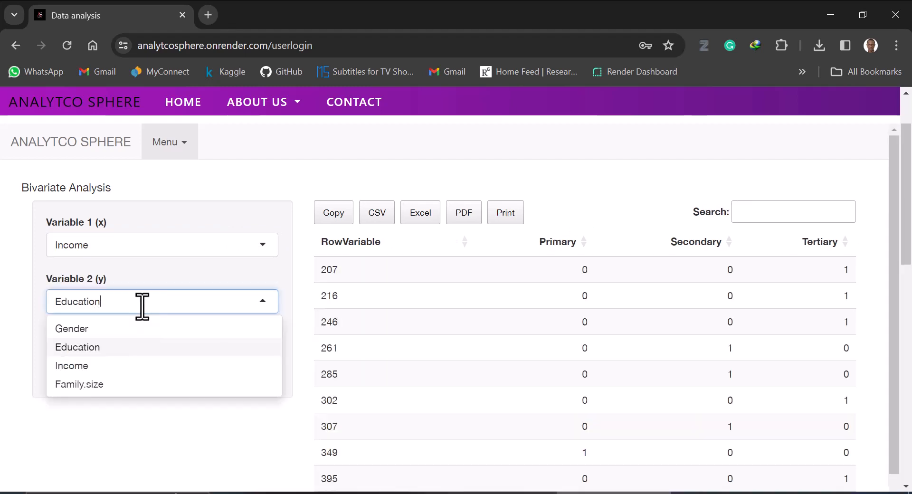
left_click(98, 386)
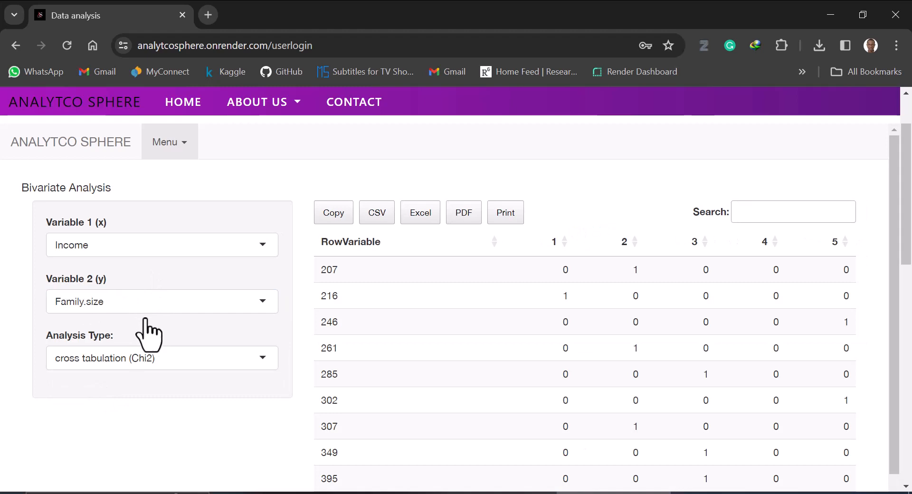
left_click(139, 359)
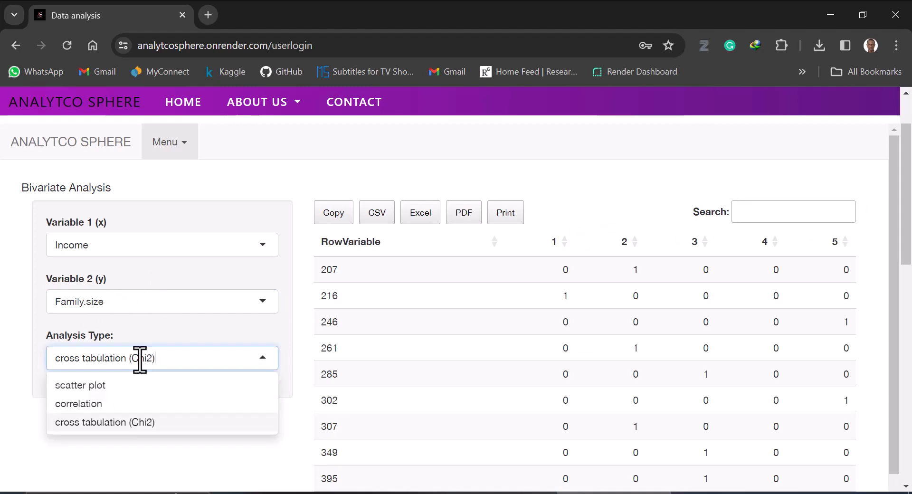
left_click(80, 405)
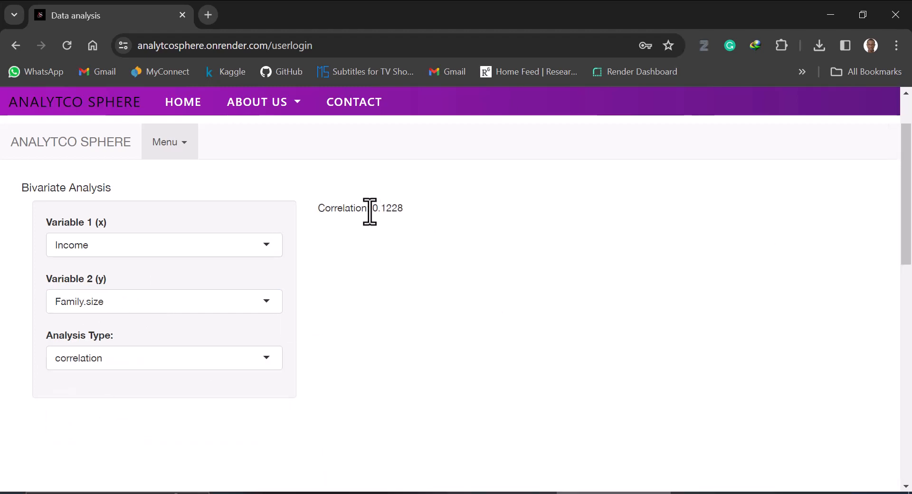
left_click_drag(370, 209, 434, 207)
left_click(181, 359)
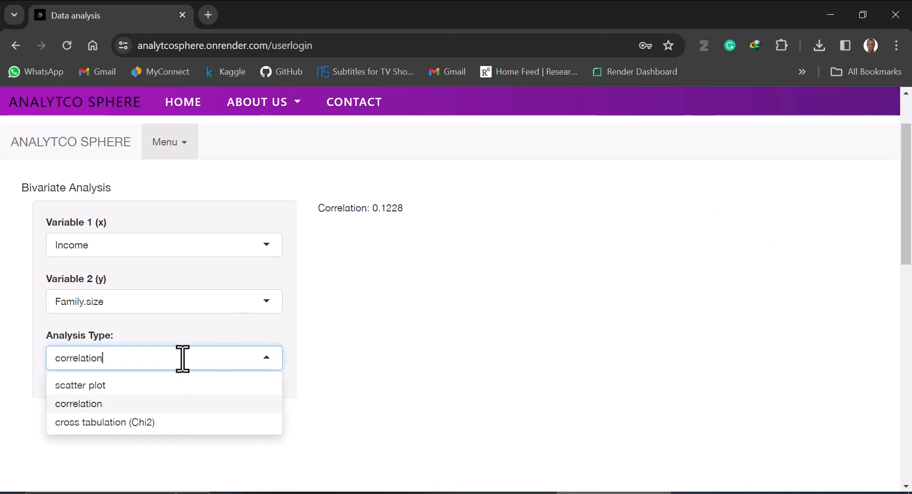
left_click(119, 388)
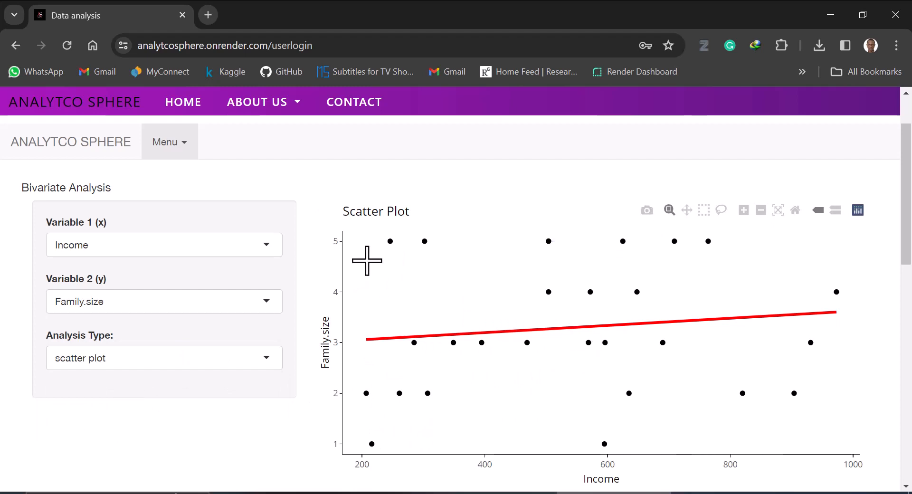
Open the linear regression analysis and set Income as the dependent variable.
left_click(165, 156)
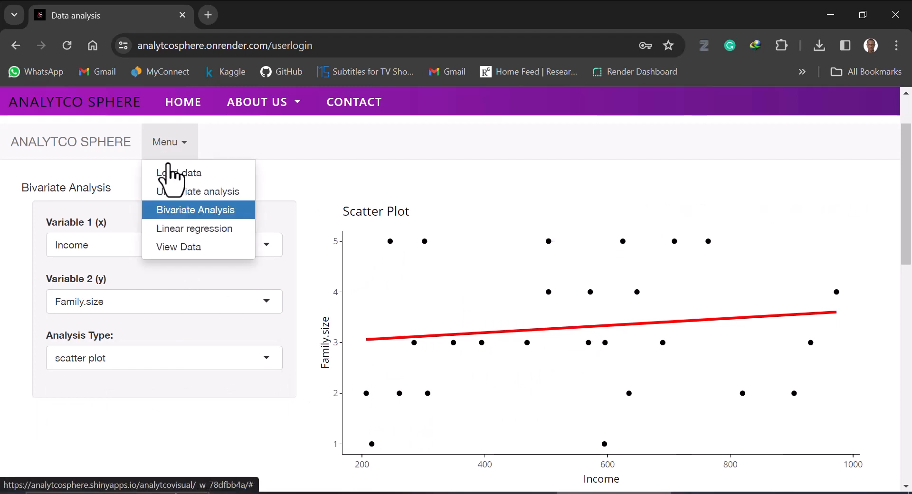
left_click(200, 232)
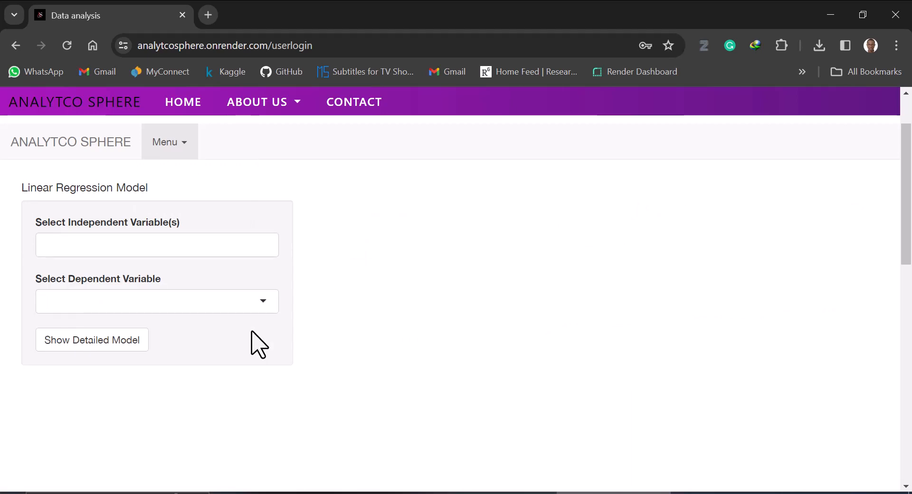
left_click(163, 309)
left_click(81, 333)
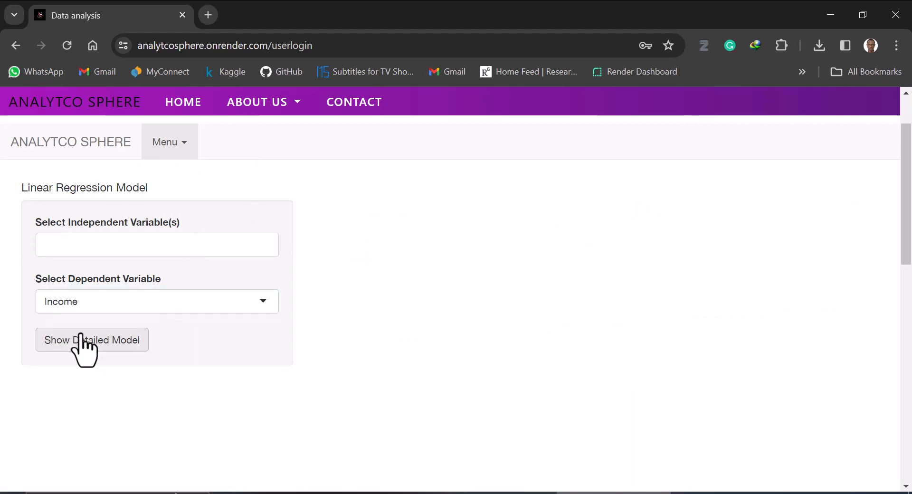
Add Gender, Education and Family.size as the regression's independent variables and review the coefficient table.
left_click(138, 246)
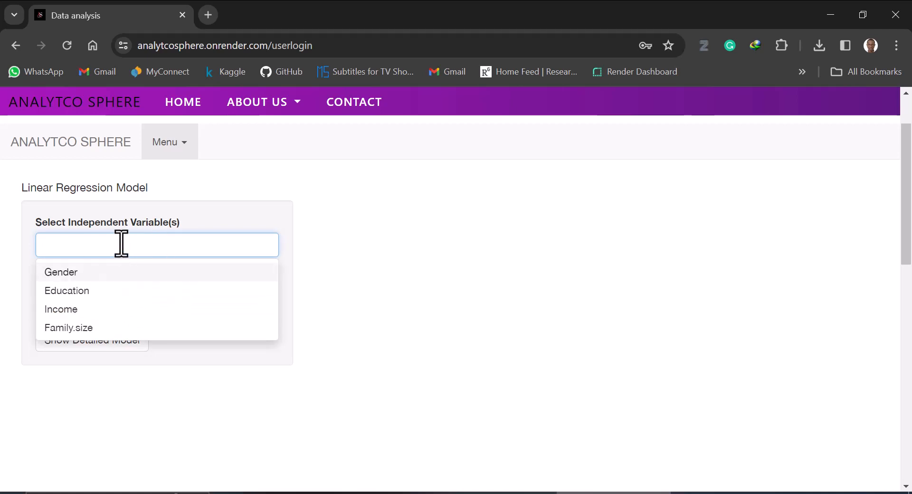
left_click(88, 275)
left_click(86, 276)
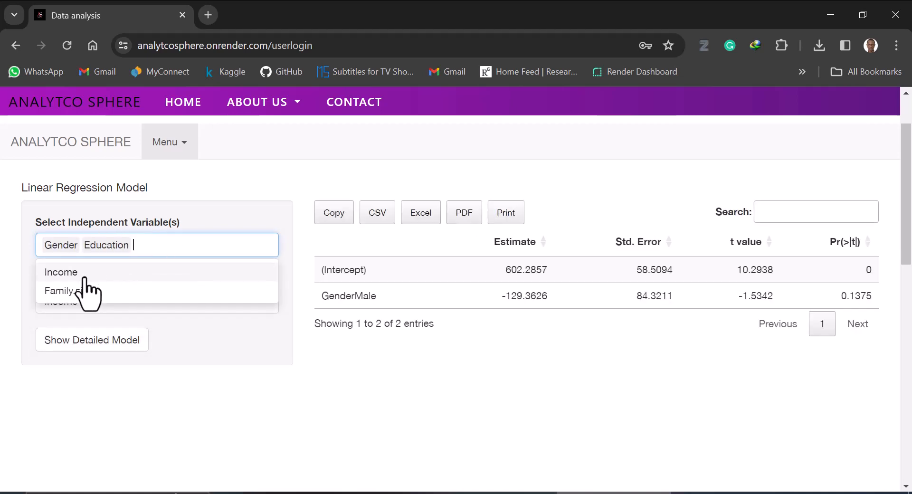
left_click(89, 291)
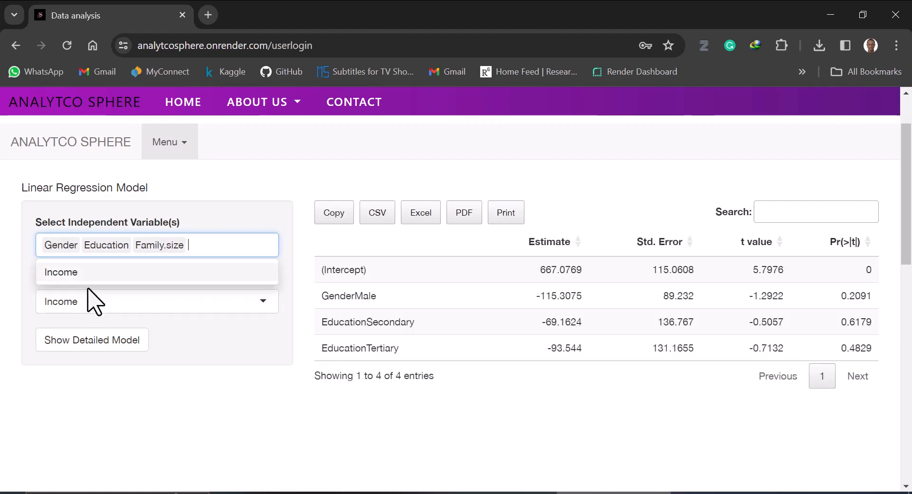
left_click(196, 357)
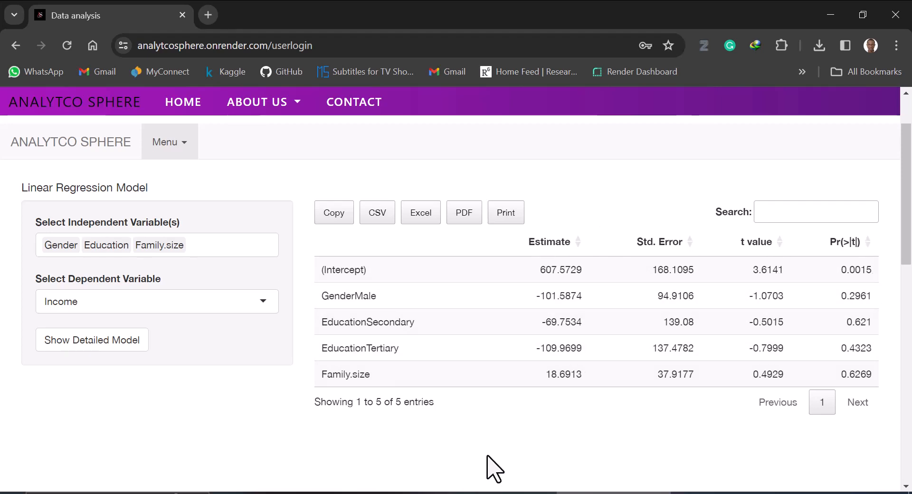
scroll(485, 433, "down", 2)
scroll(484, 433, "up", 2)
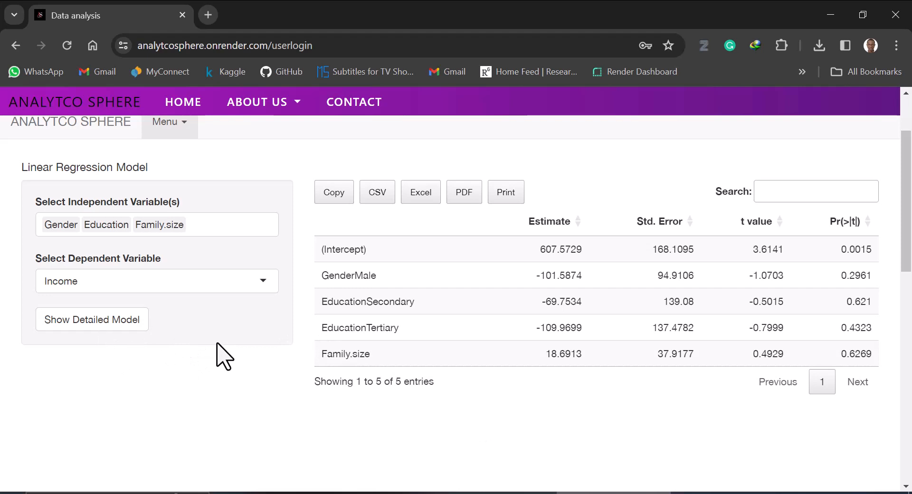
Show the detailed regression model and highlight its multiple R-squared, adjusted R-squared and F-statistic in the summary.
left_click(105, 324)
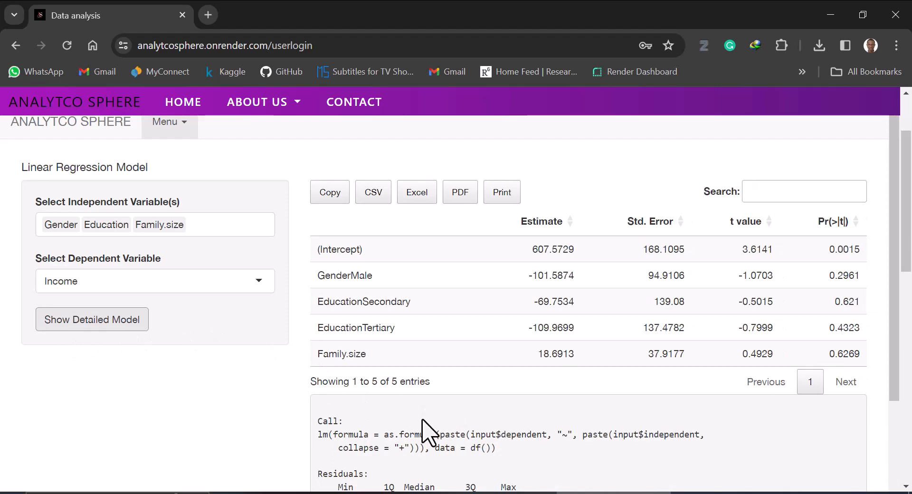
scroll(429, 430, "down", 3)
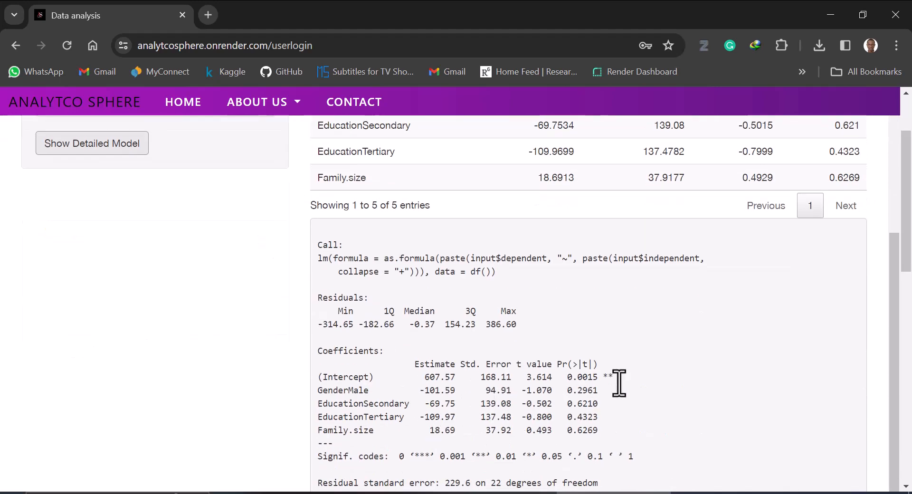
scroll(665, 427, "down", 2)
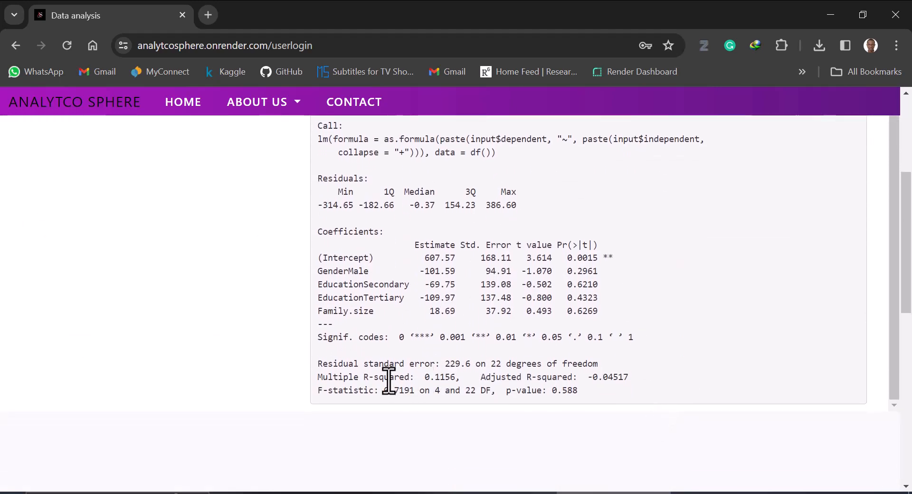
left_click_drag(399, 378, 480, 377)
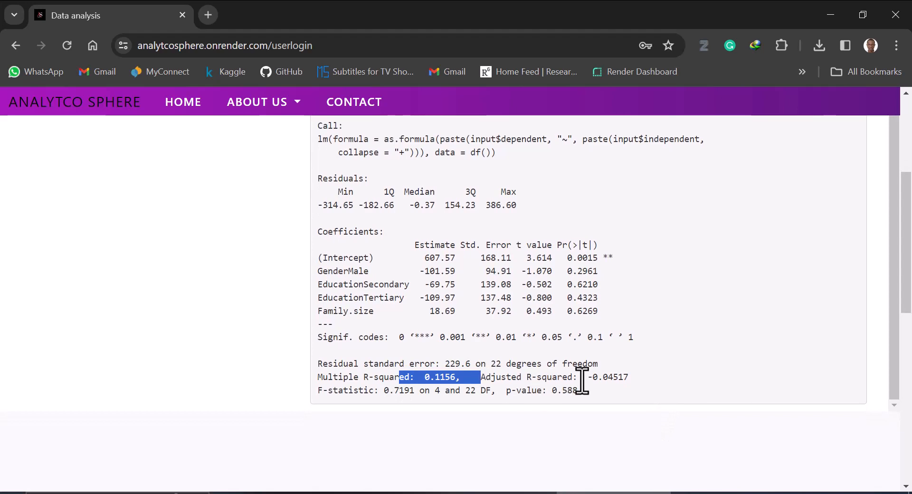
left_click_drag(584, 378, 629, 378)
left_click_drag(387, 396, 413, 396)
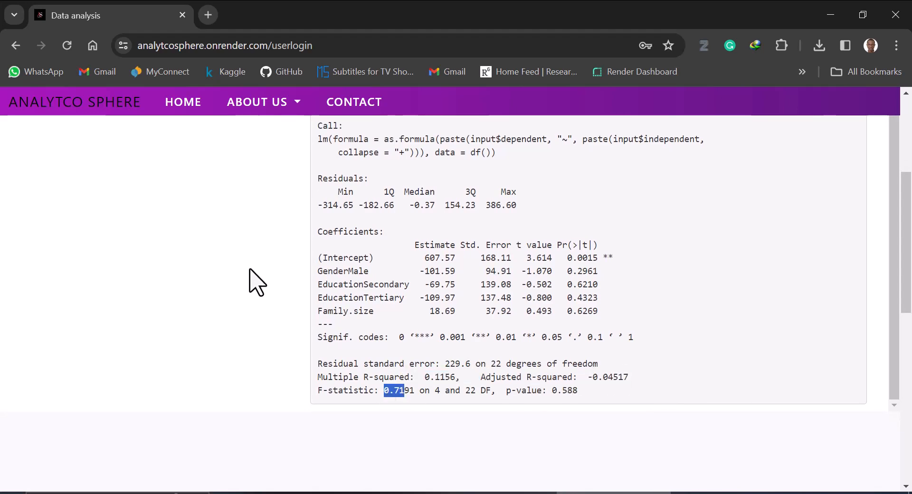
View the loaded data, highlight its observation and variable counts, and display 27 rows.
scroll(250, 270, "up", 10)
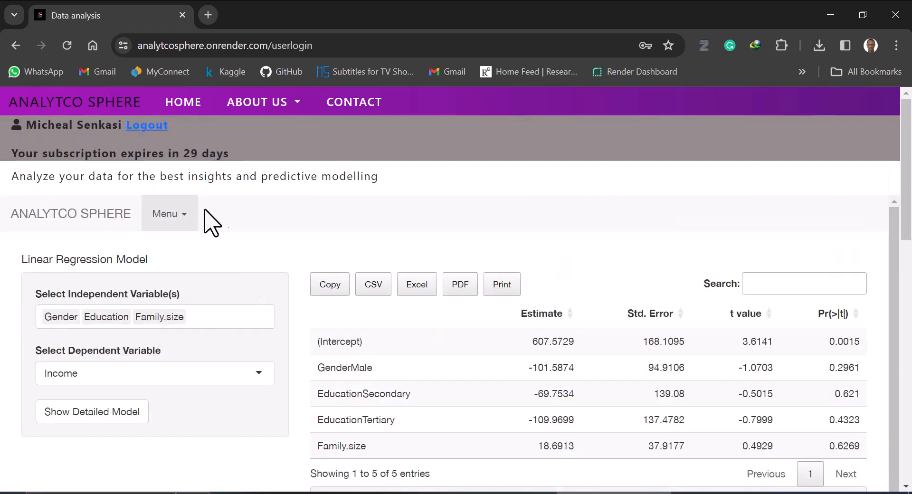
left_click(178, 221)
left_click(189, 319)
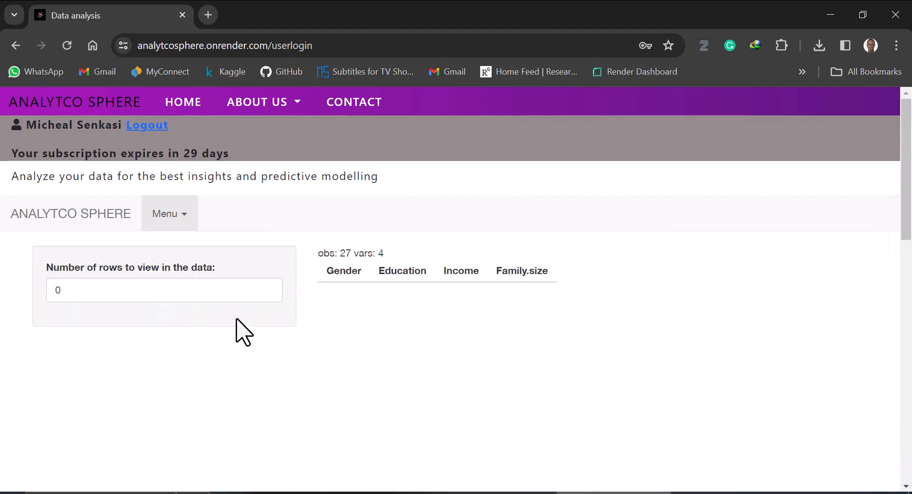
left_click_drag(338, 253, 392, 248)
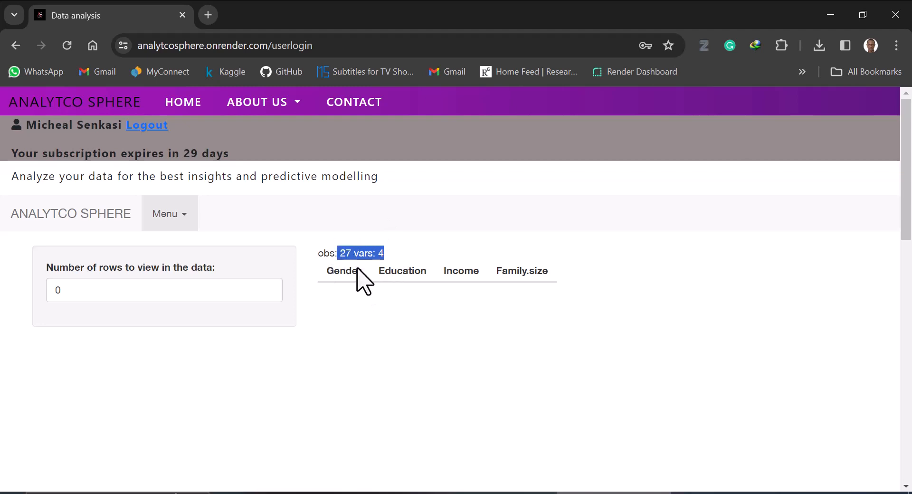
left_click(149, 294)
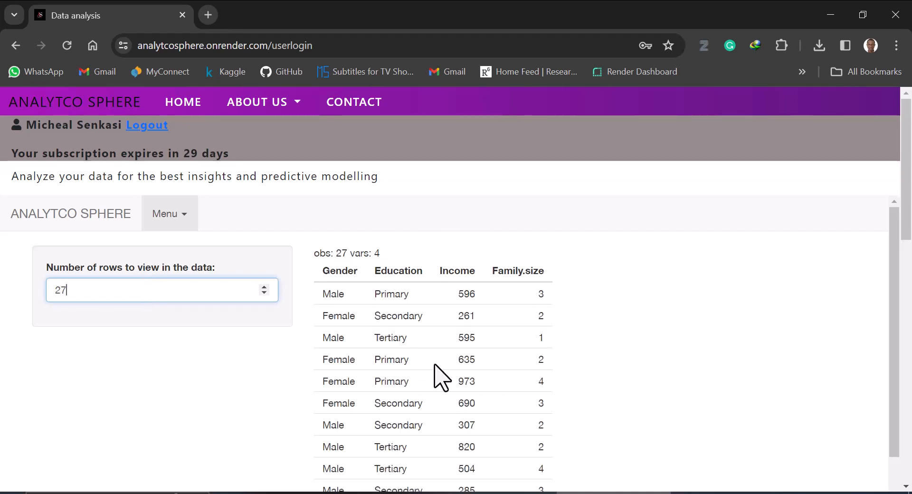
Return to data loading and upload EXCEL DATA.xlsx in place of the CSV file.
left_click(170, 214)
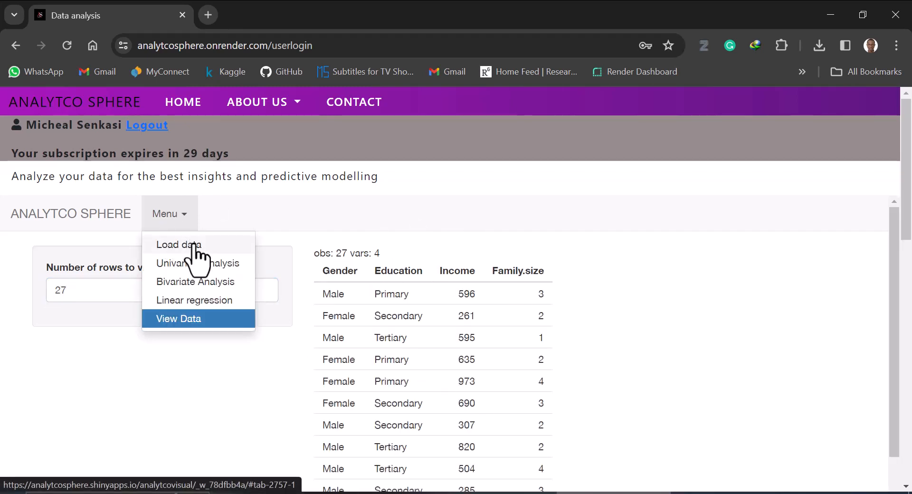
left_click(194, 248)
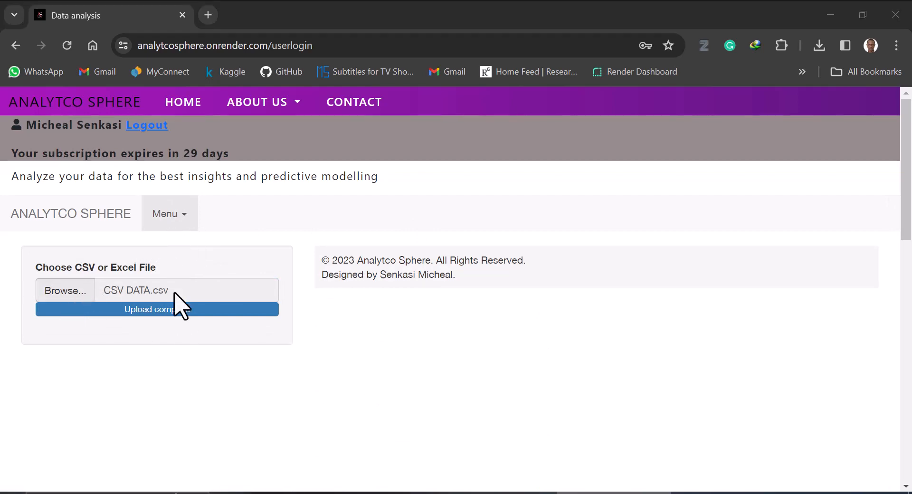
left_click(174, 293)
double_click(176, 138)
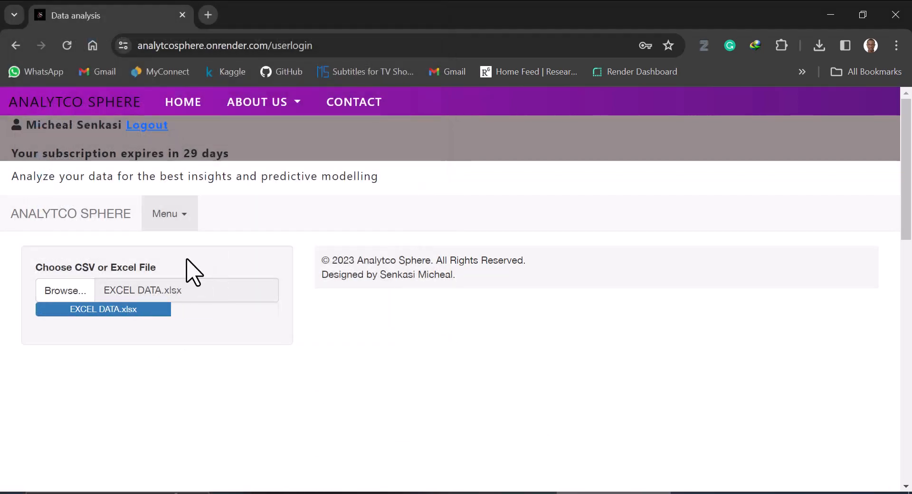
Open the EXCEL DATA workbook from the Desktop in Excel, change the heading in D1 to "Family size", and save and close it.
key("alt+Tab")
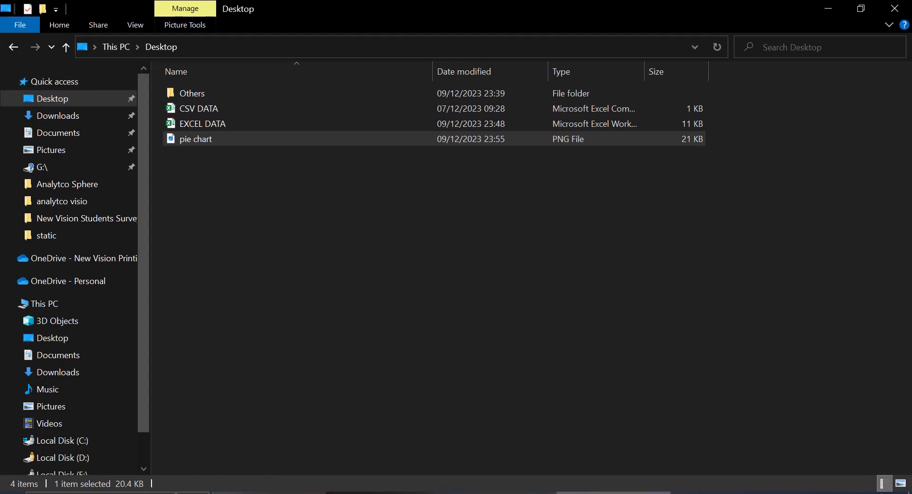
left_click(210, 123)
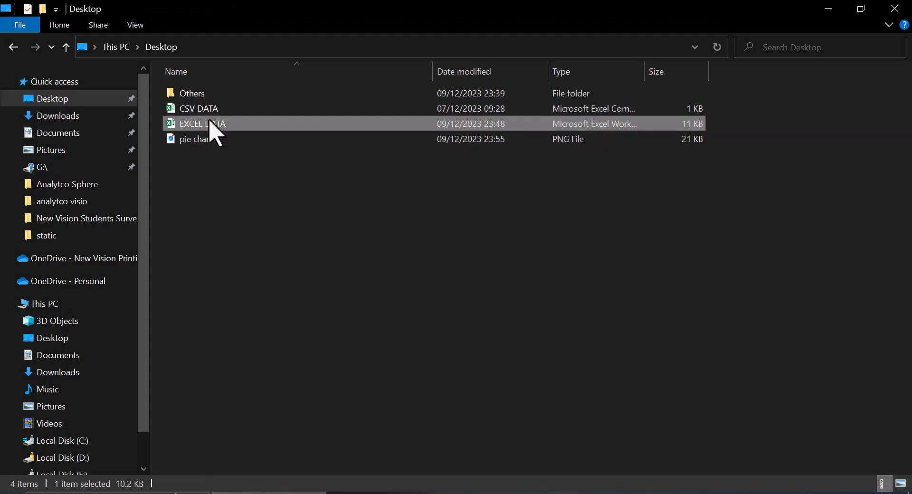
double_click(210, 124)
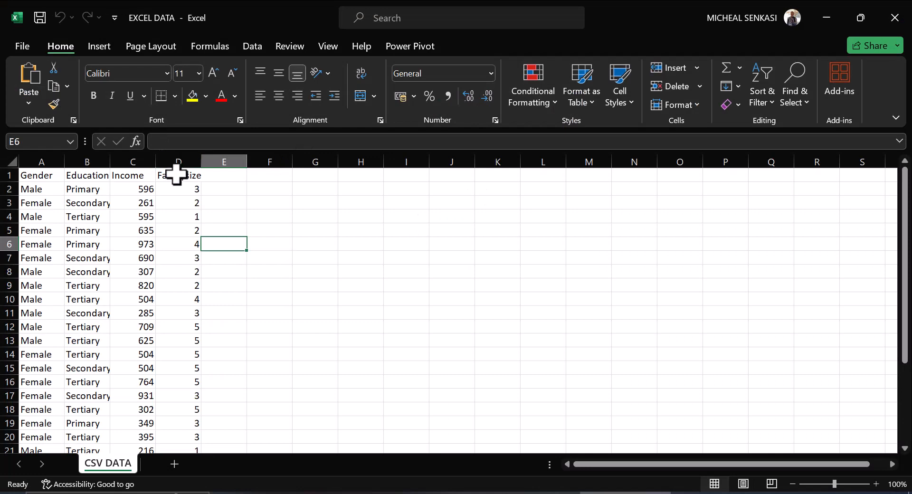
left_click(178, 175)
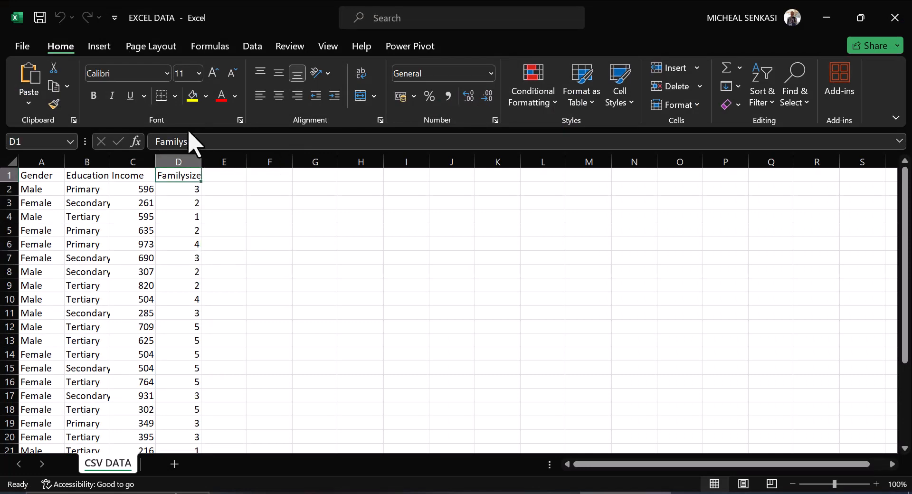
left_click(181, 143)
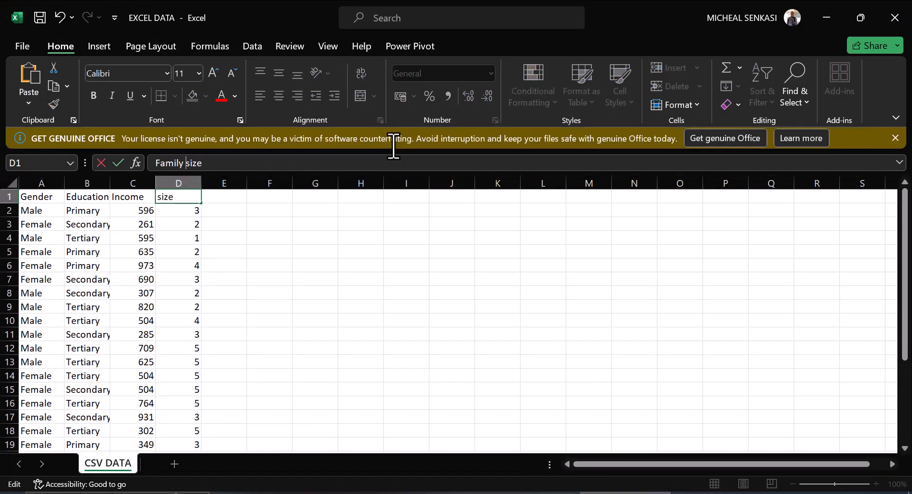
key("Return")
left_click(180, 198)
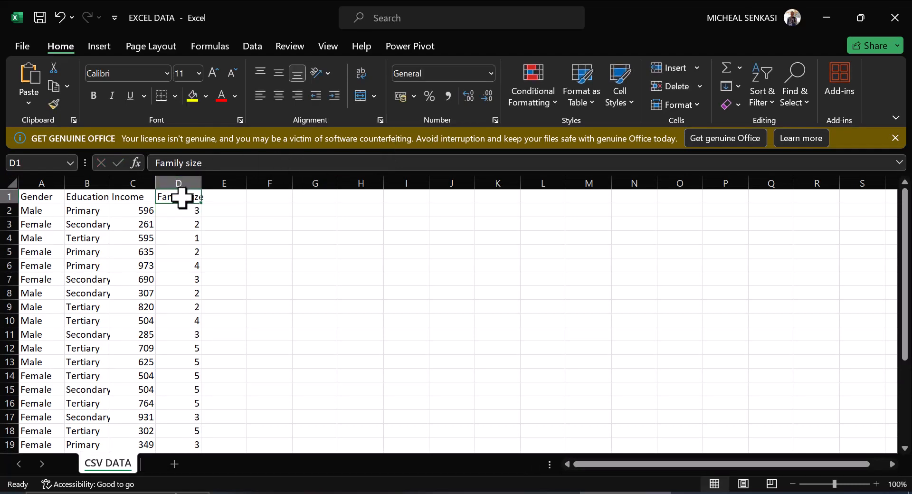
left_click(906, 10)
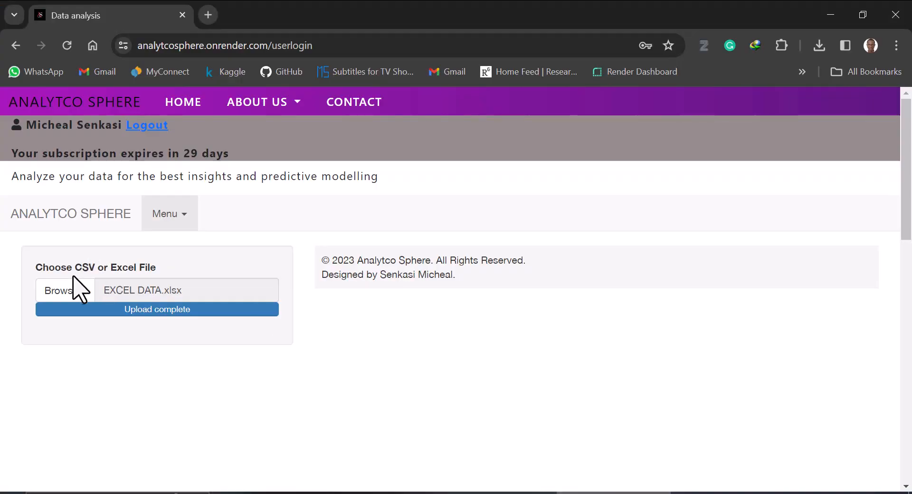
Upload the edited EXCEL DATA.xlsx from the Desktop and open the linear regression analysis.
left_click(70, 291)
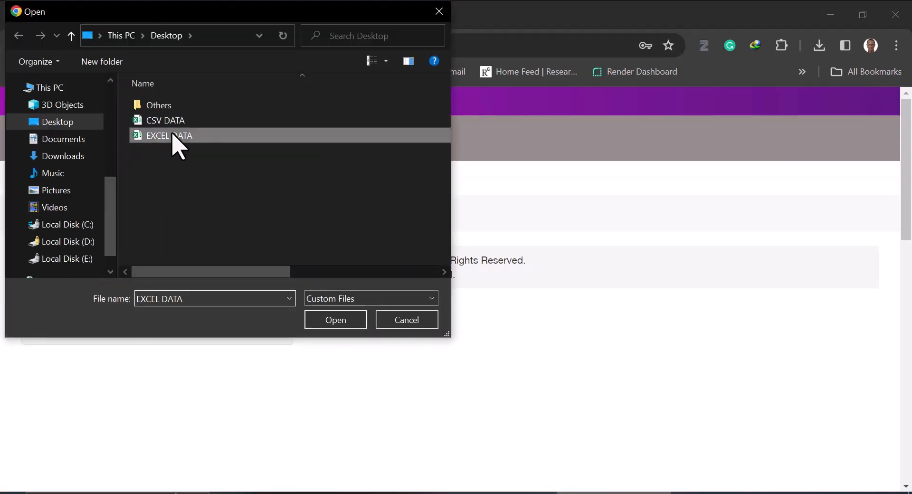
double_click(170, 137)
left_click(182, 222)
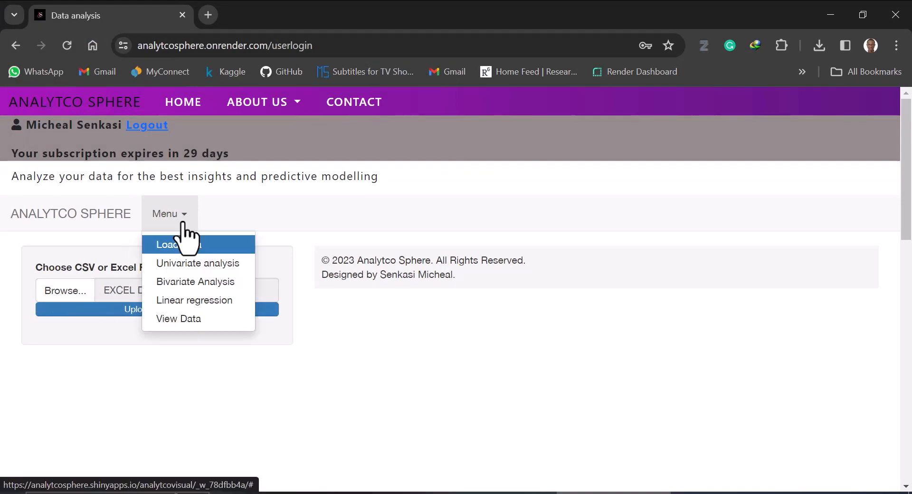
left_click(203, 302)
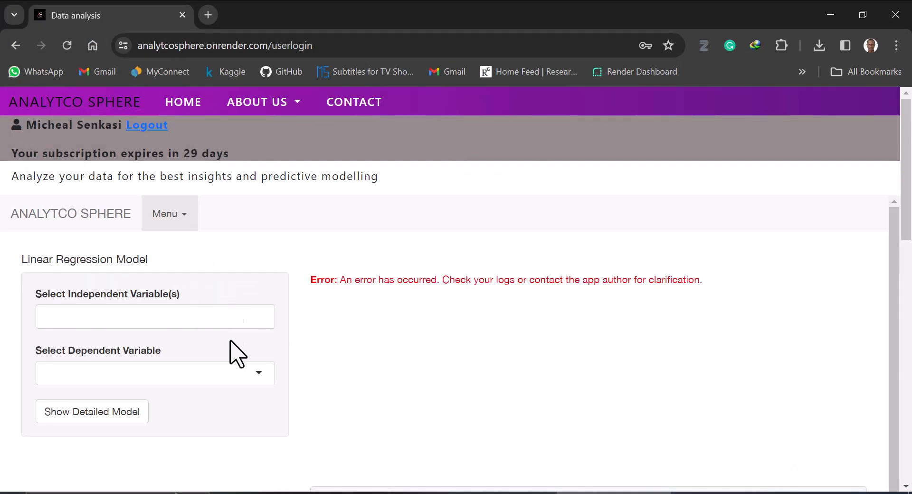
Try to show the detailed regression model with Gender, Education and Family size as independent variables and Income as the dependent variable.
left_click(161, 319)
left_click(92, 351)
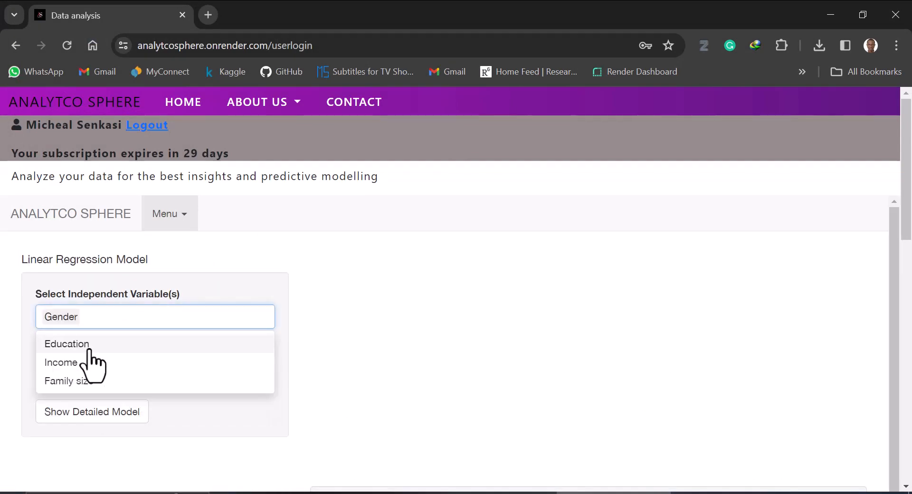
left_click(92, 350)
left_click(102, 363)
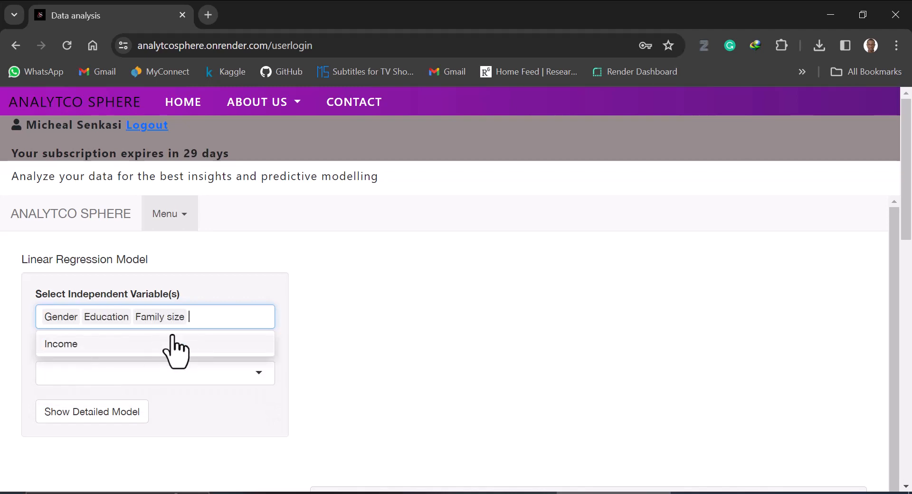
left_click(126, 373)
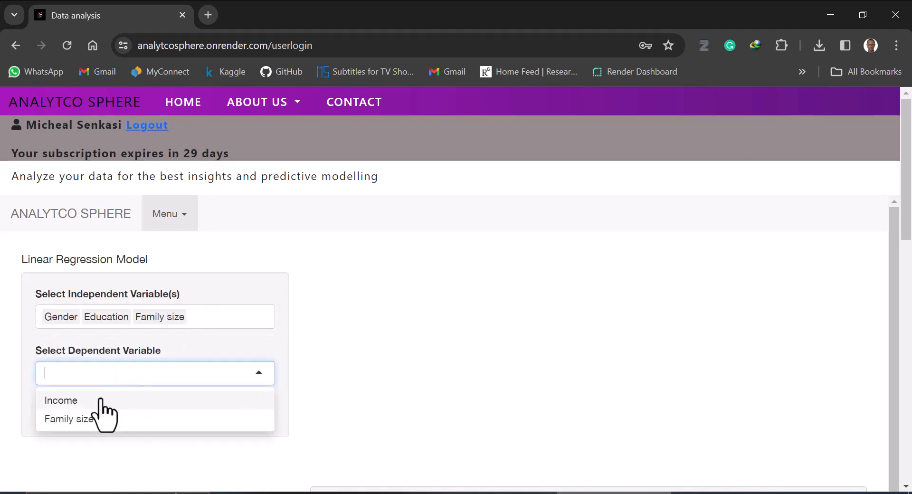
left_click(98, 400)
left_click(98, 410)
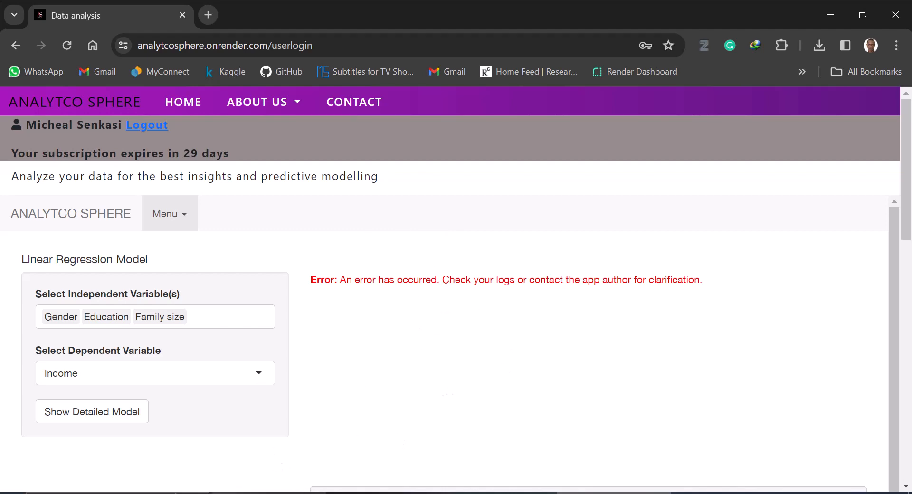
Reopen the EXCEL DATA workbook in Excel, remove the space from the D1 heading so it reads "Familysize", and save and close it.
left_click(285, 493)
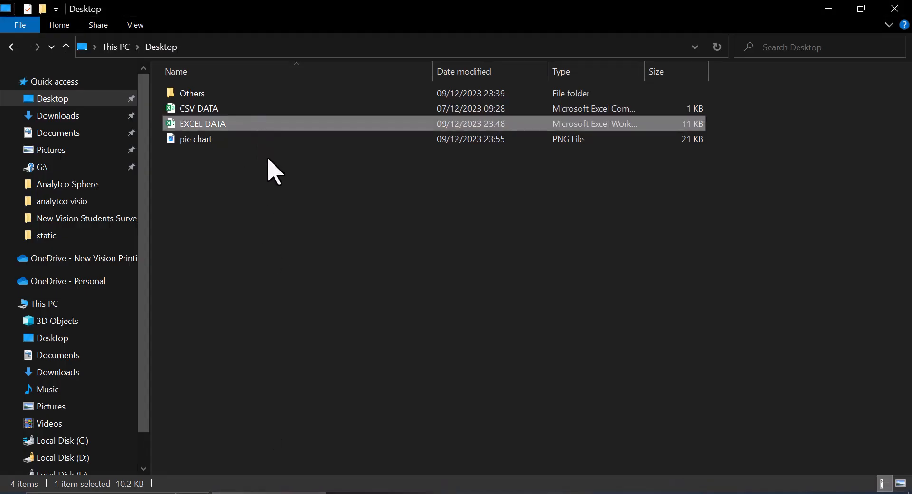
double_click(279, 124)
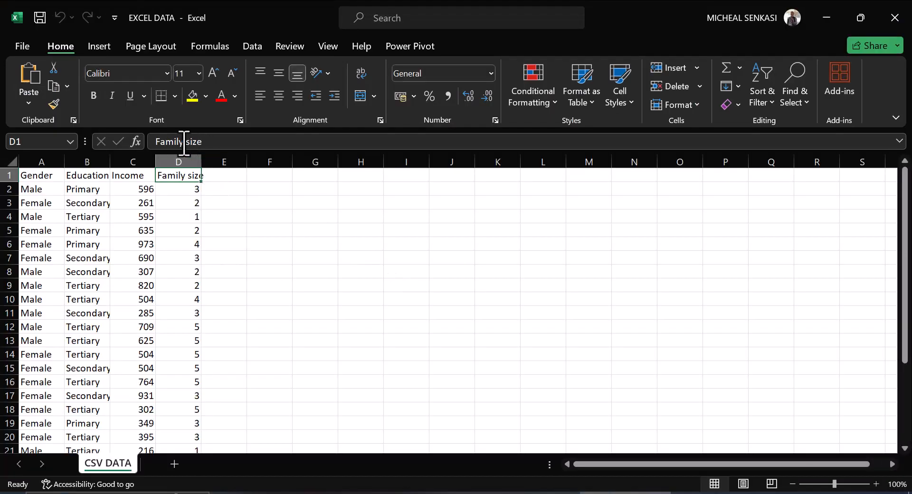
left_click(183, 142)
key("Delete")
key("Return")
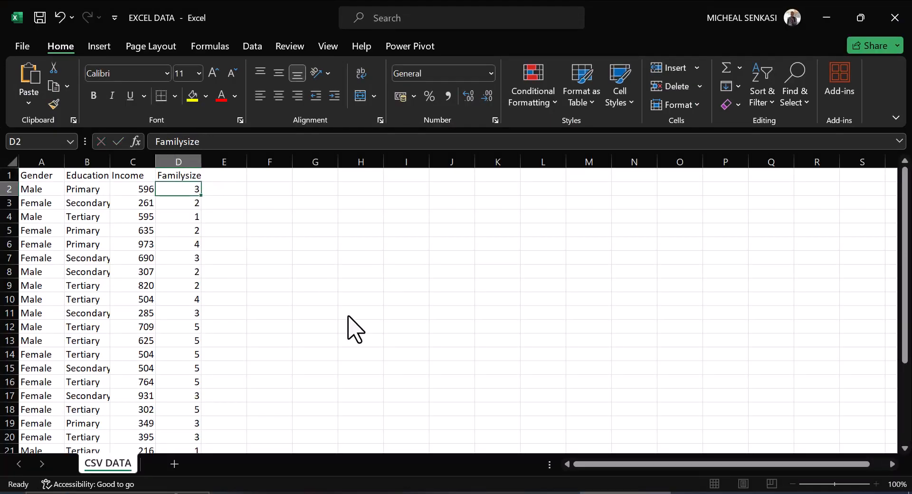
left_click(895, 18)
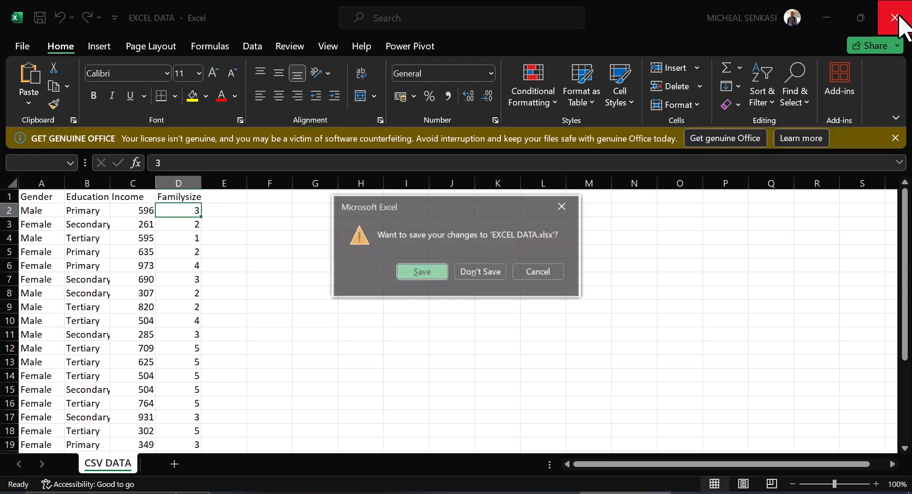
left_click(433, 269)
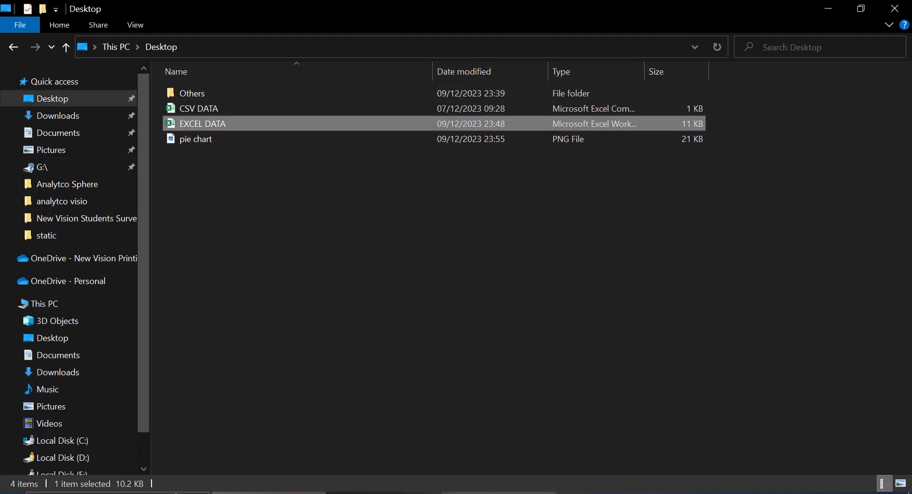
Switch back to Analytco Sphere, upload the corrected EXCEL DATA.xlsx again and open the linear regression analysis.
left_click(613, 493)
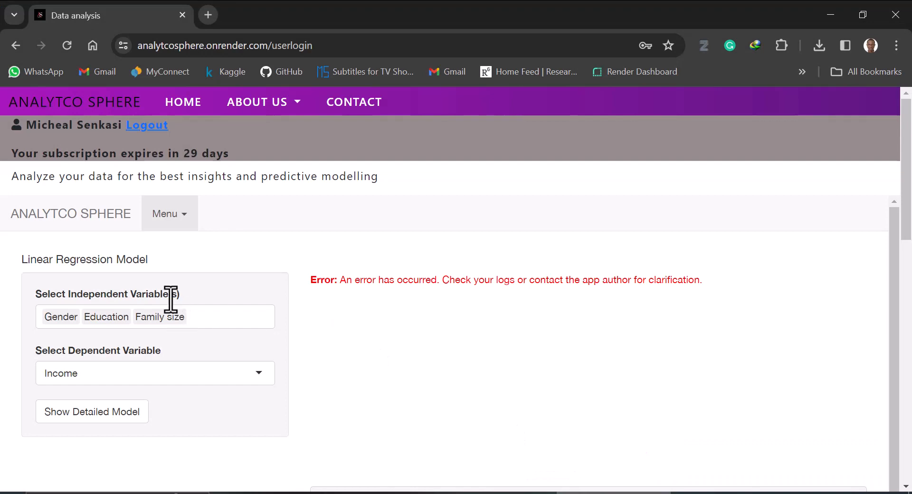
left_click(180, 223)
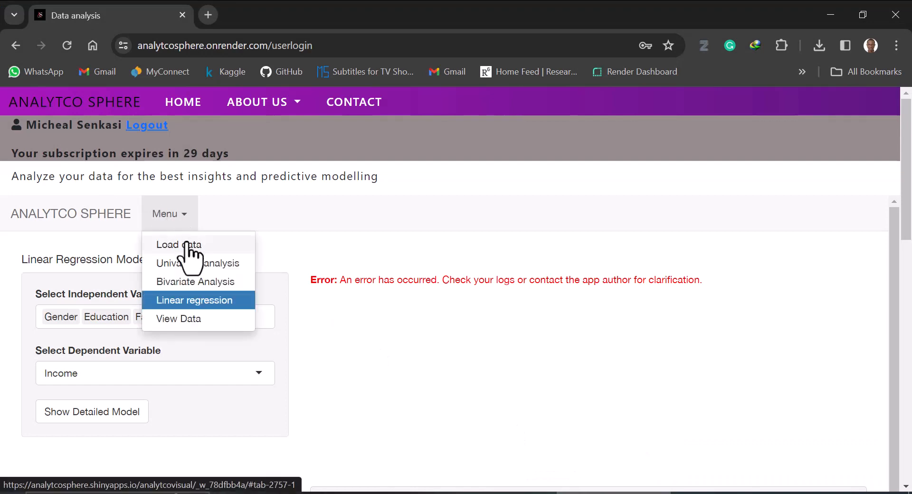
left_click(186, 244)
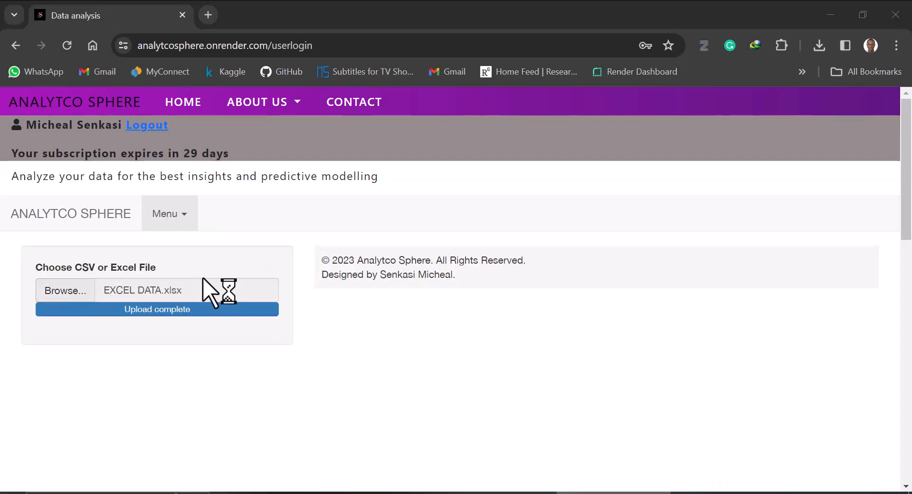
double_click(173, 147)
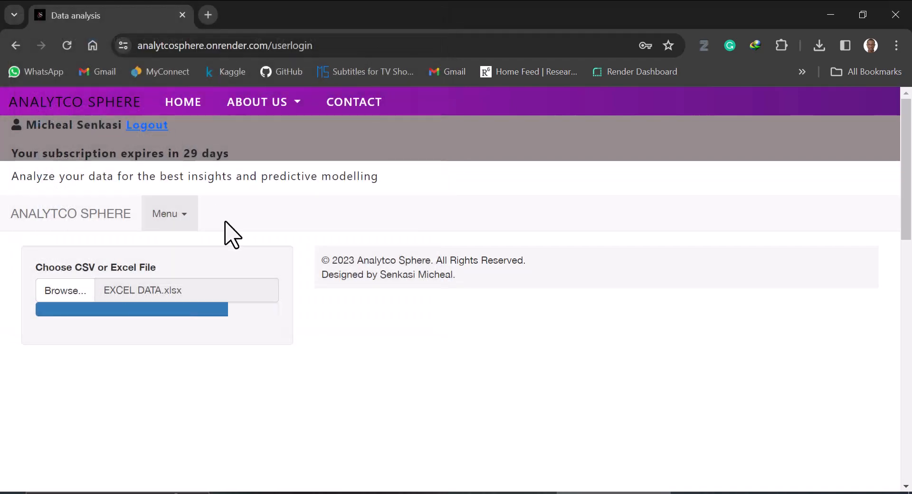
left_click(186, 221)
left_click(213, 304)
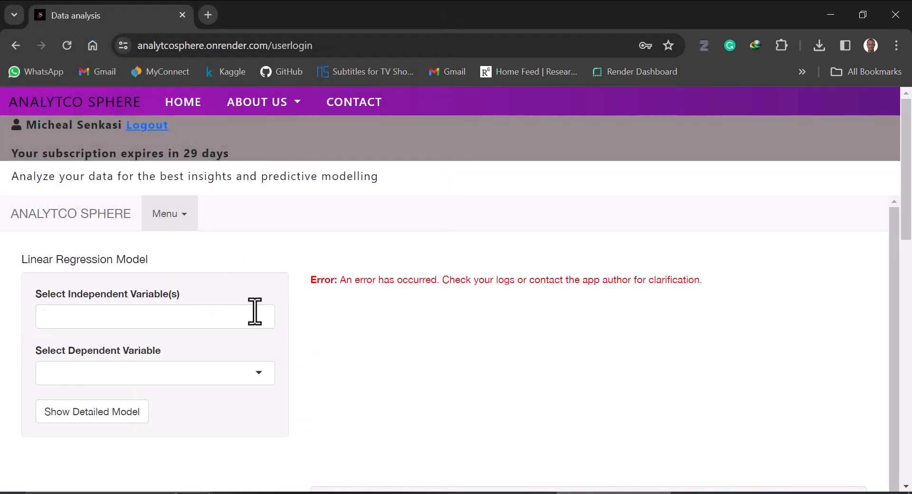
Set Gender, Education and Familysize as the independent variables and Income as the dependent variable.
left_click(174, 317)
left_click(97, 347)
left_click(98, 347)
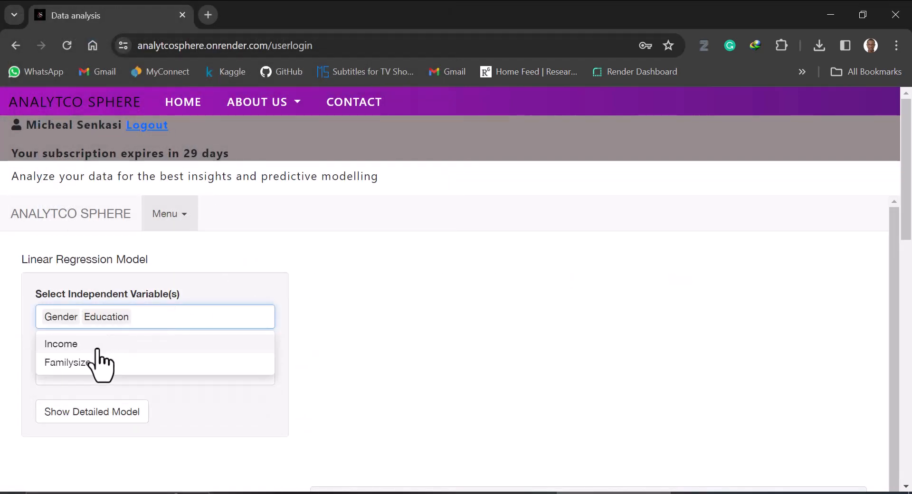
left_click(97, 362)
left_click(104, 373)
left_click(102, 401)
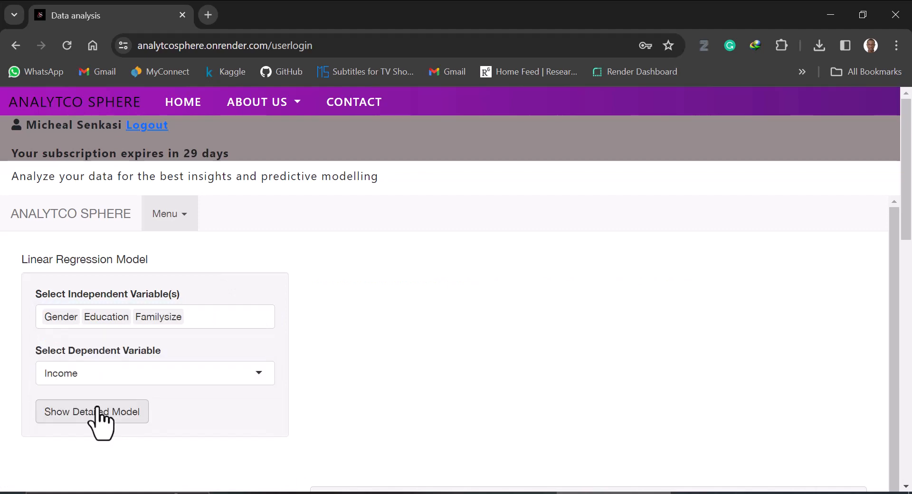
Show the detailed regression model and review the coefficient table and model summary.
left_click(98, 420)
scroll(384, 393, "down", 3)
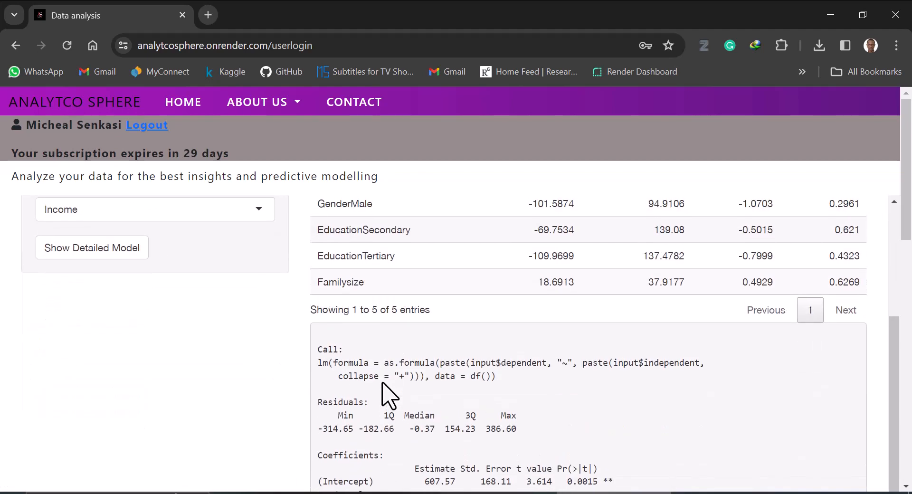
scroll(389, 394, "down", 1)
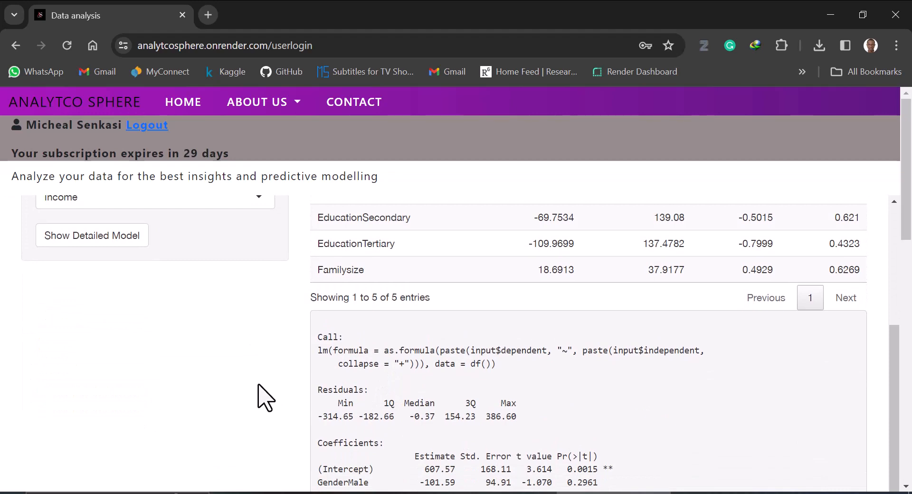
Toggle the detailed regression output, return to the coefficient table and save it to the Desktop as a CSV file named ANALYTCO SPHERE.
scroll(258, 398, "down", 8)
scroll(258, 397, "up", 8)
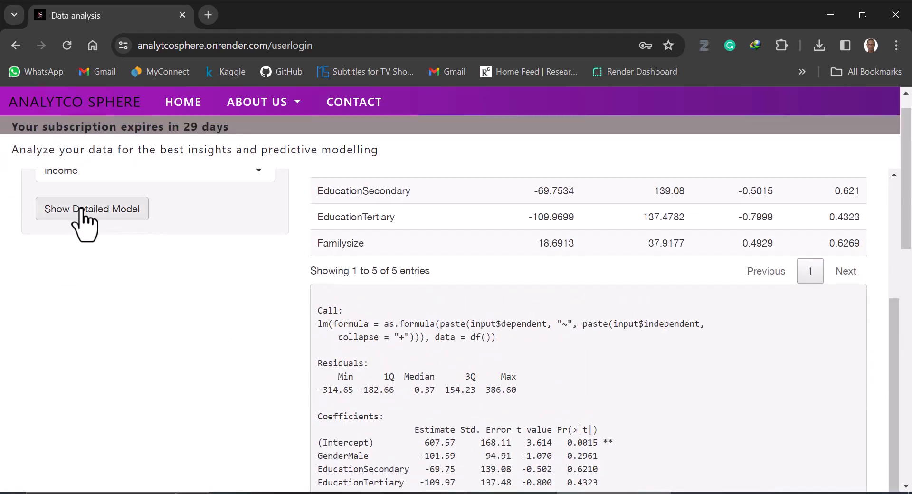
left_click(116, 211)
scroll(489, 433, "down", 3)
scroll(489, 433, "up", 7)
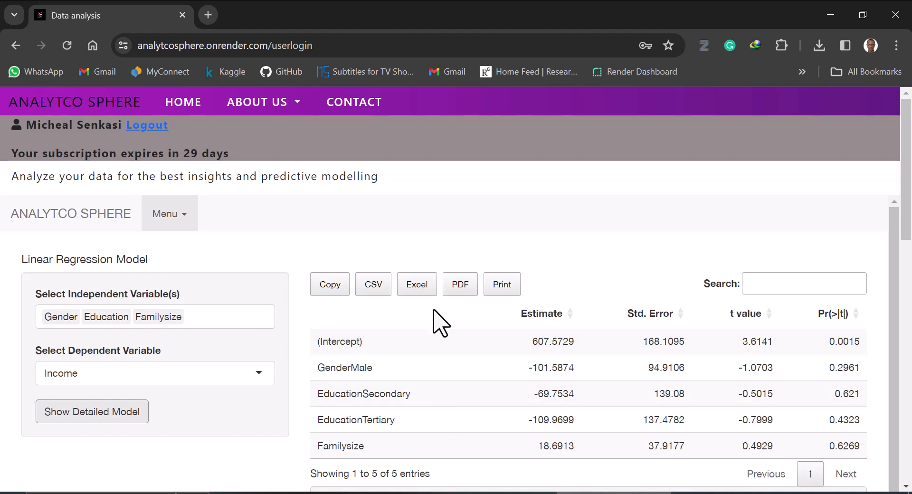
left_click(375, 297)
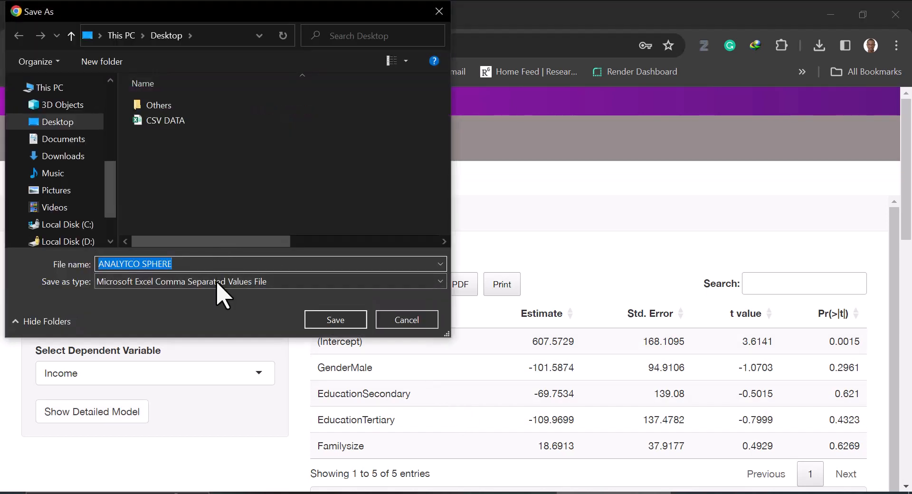
left_click(341, 323)
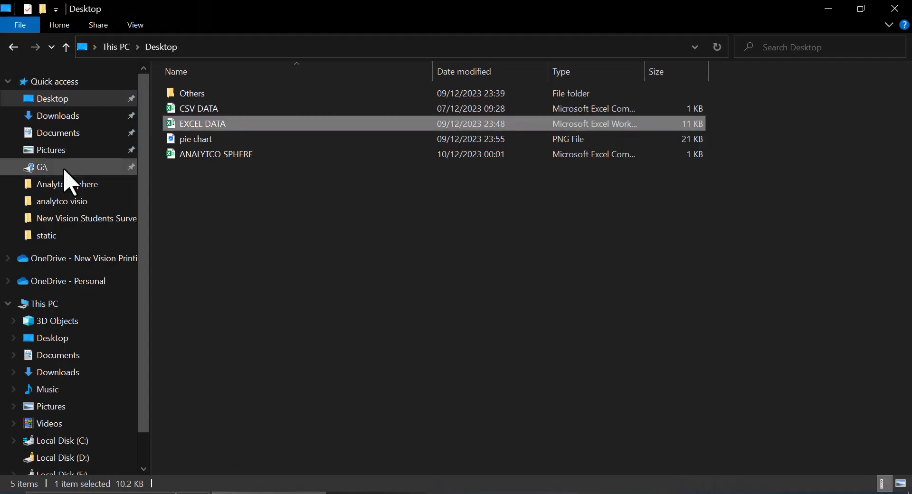
left_click(57, 116)
left_click(235, 112)
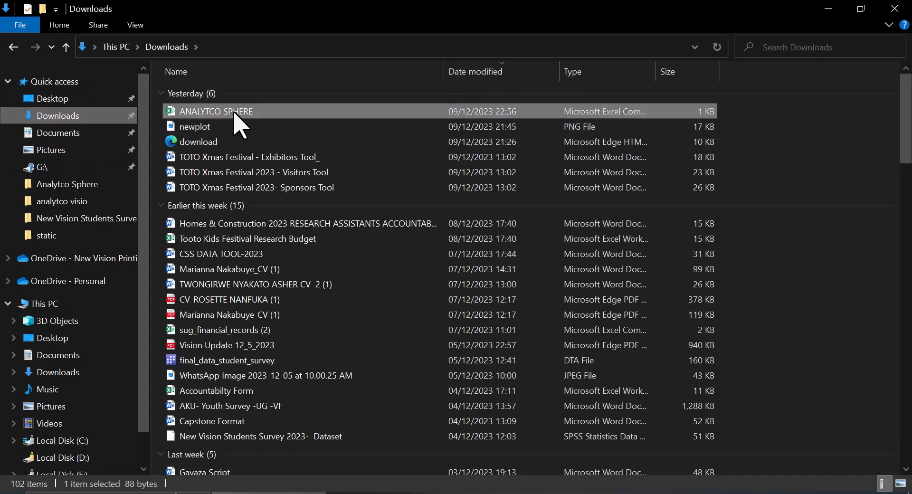
double_click(234, 112)
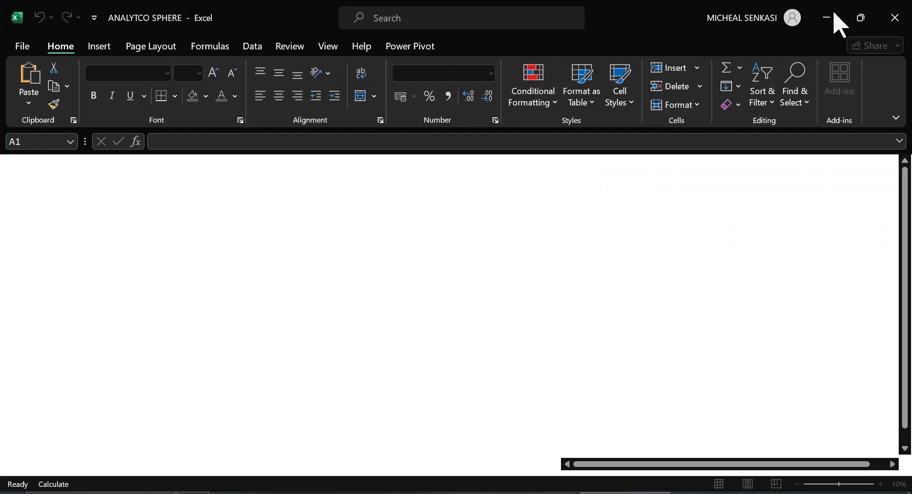
left_click(829, 14)
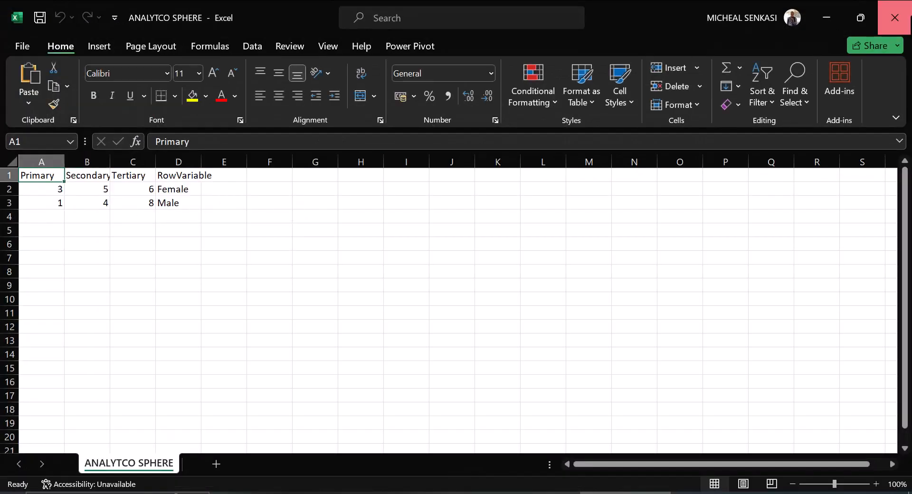
left_click(895, 18)
left_click(613, 493)
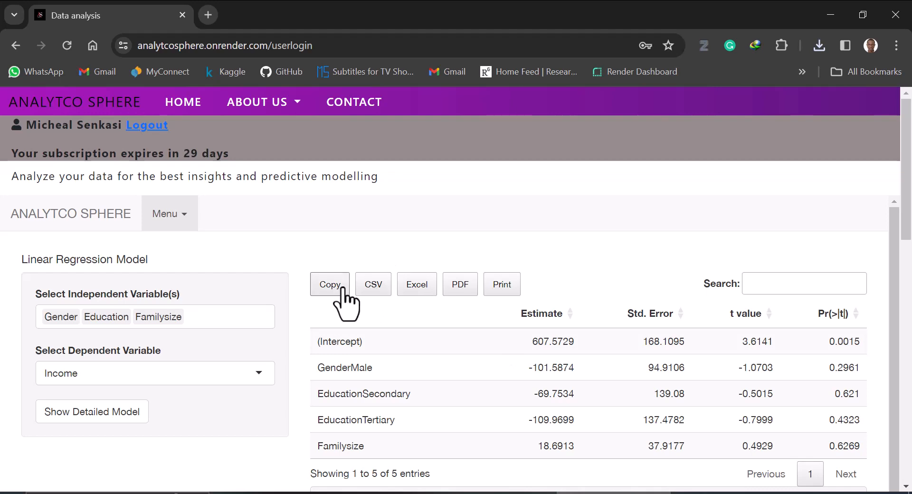
left_click(374, 290)
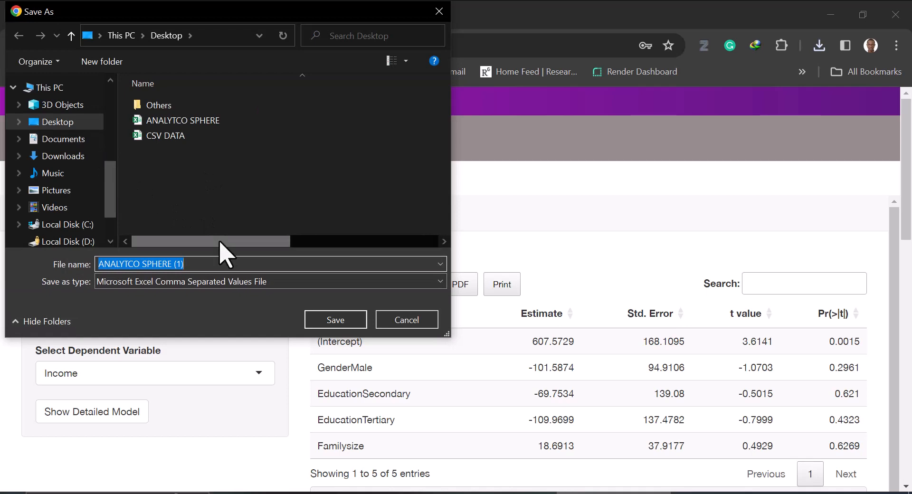
left_click(438, 11)
Open the exported ANALYTCO SPHERE CSV from the Desktop in Excel, check the regression coefficients and close the file.
left_click(252, 489)
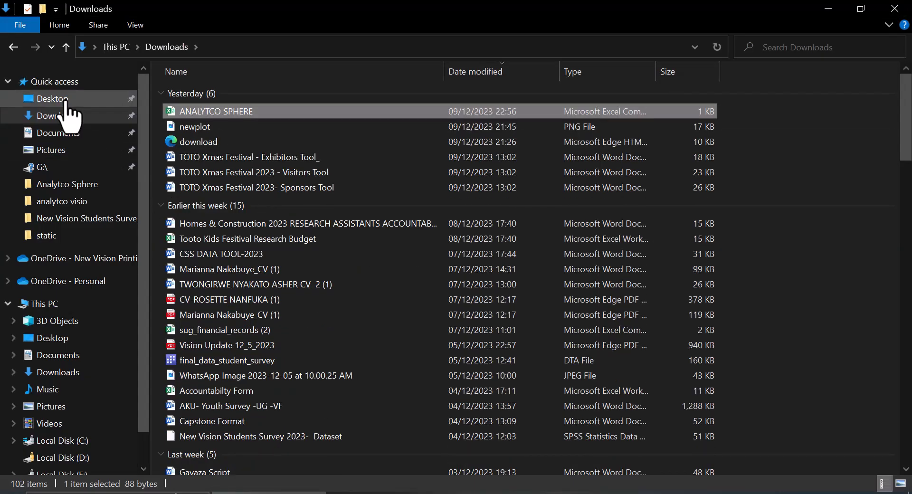
left_click(67, 100)
left_click(231, 109)
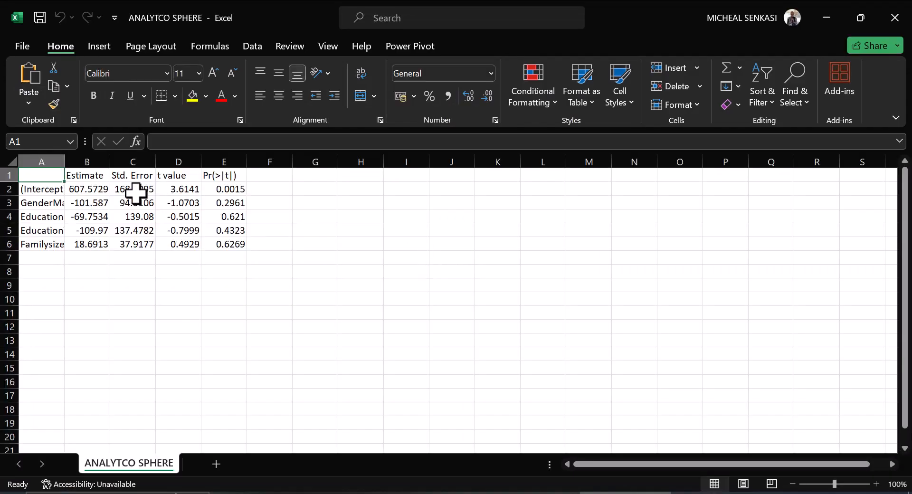
left_click(129, 188)
left_click(87, 188)
left_click(174, 254)
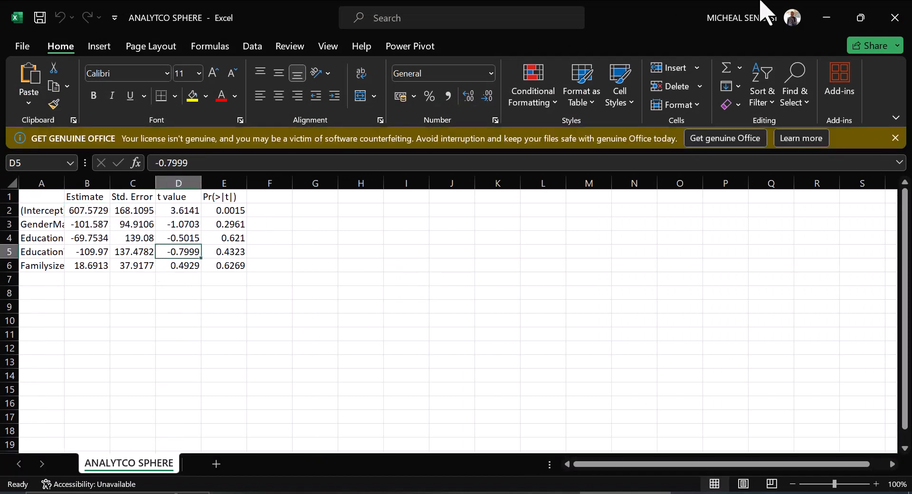
left_click(895, 18)
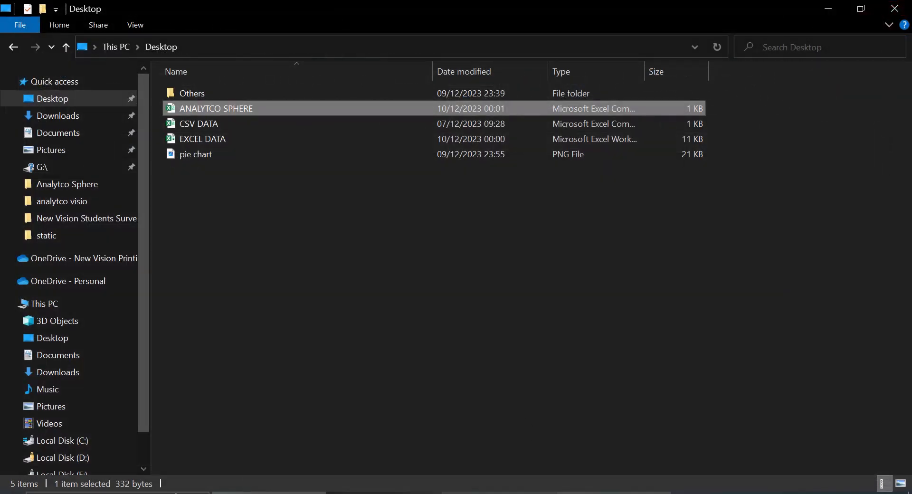
Switch back to Analytco Sphere and open the bivariate analysis with Gender as variable 1 and Education as variable 2.
left_click(513, 493)
left_click(190, 222)
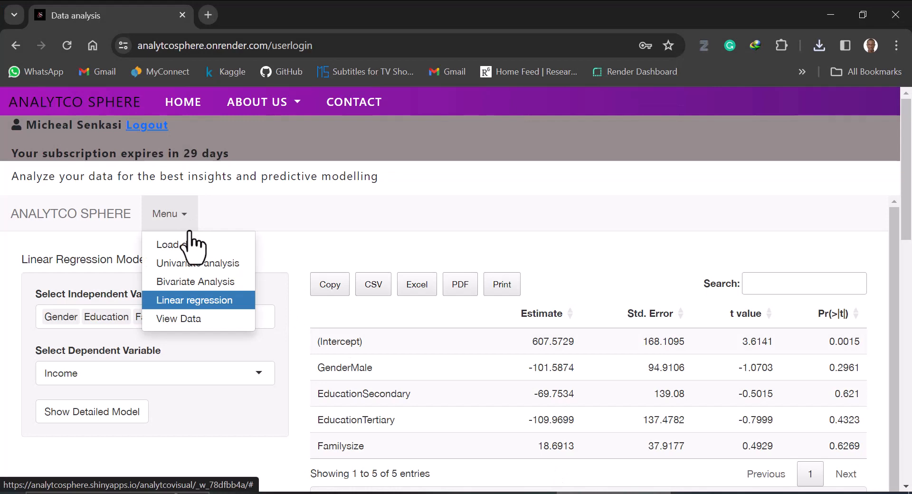
left_click(199, 280)
left_click(179, 318)
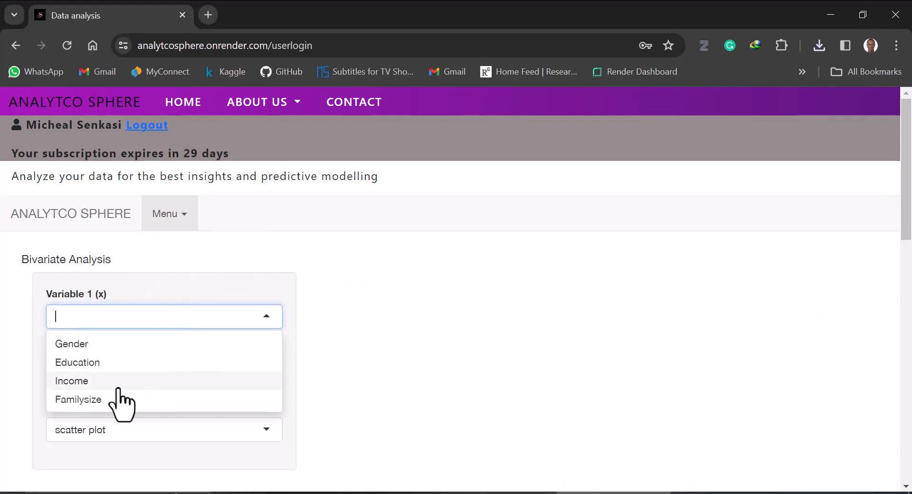
left_click(111, 381)
left_click(153, 317)
left_click(111, 346)
left_click(120, 375)
left_click(115, 415)
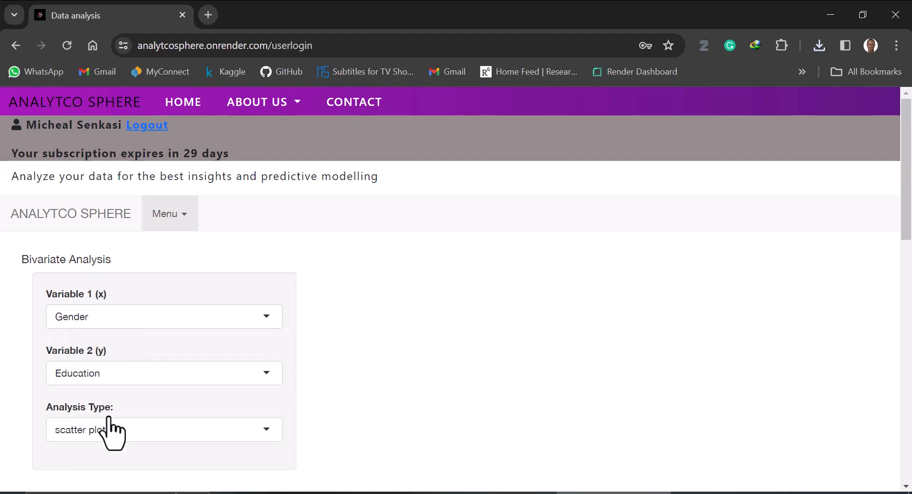
Set the analysis type to cross tabulation (Chi2) and save the table to the Desktop as a CSV file named ANALYTCO SPHERE (1).
left_click(119, 430)
scroll(132, 463, "down", 4)
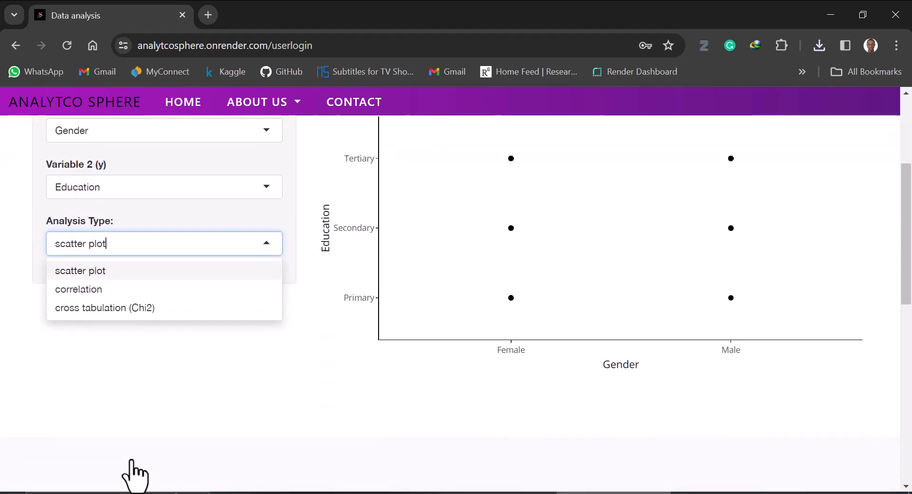
left_click(108, 311)
scroll(228, 299, "up", 4)
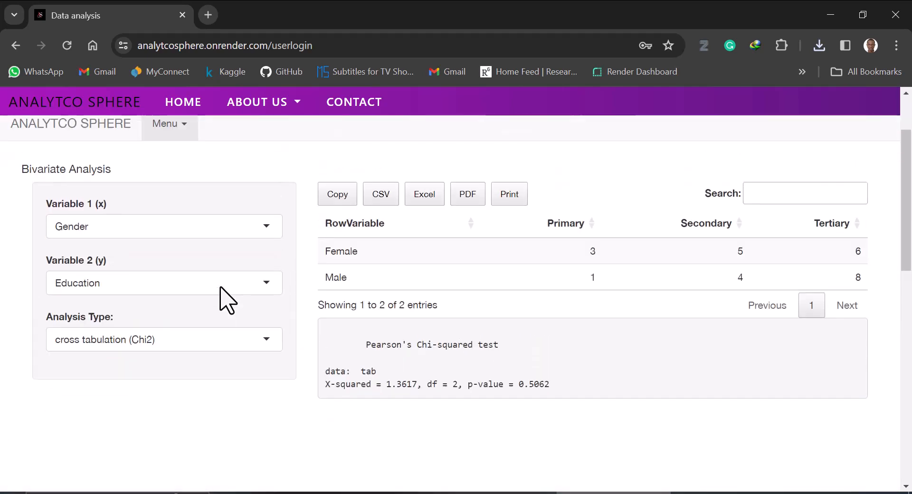
left_click(384, 296)
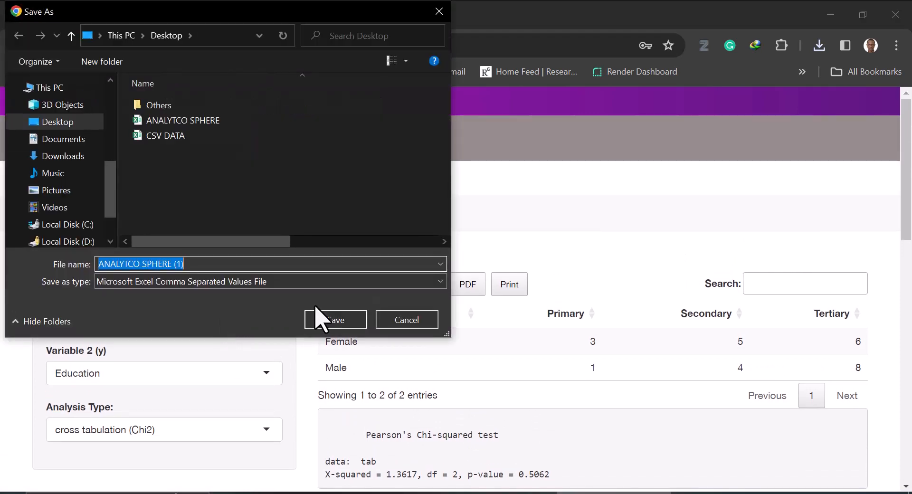
left_click(329, 320)
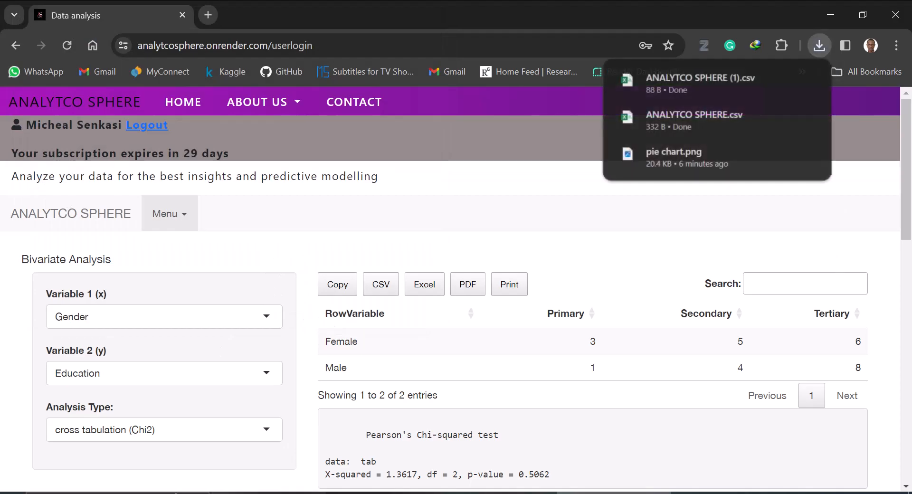
Open the exported ANALYTCO SPHERE (1) CSV from the Desktop in Excel, check its gender rows and education headings, and close it.
left_click(273, 493)
left_click(263, 169)
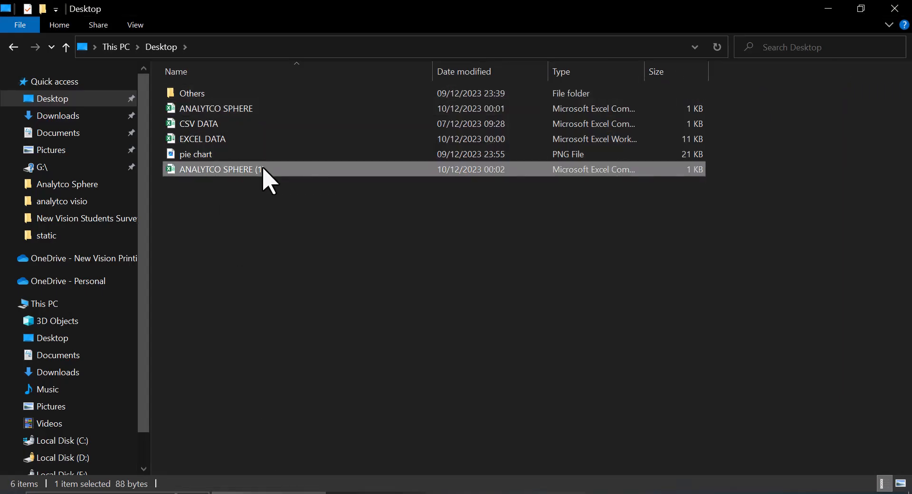
double_click(263, 169)
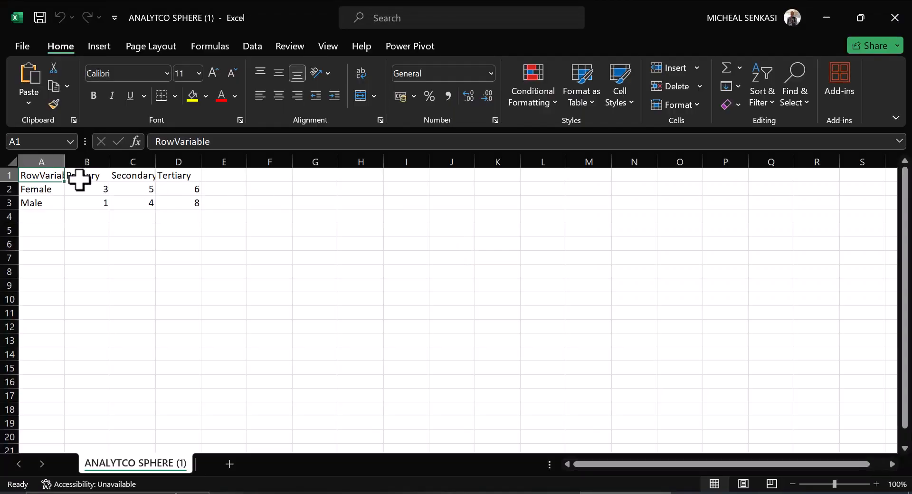
left_click_drag(52, 216, 51, 236)
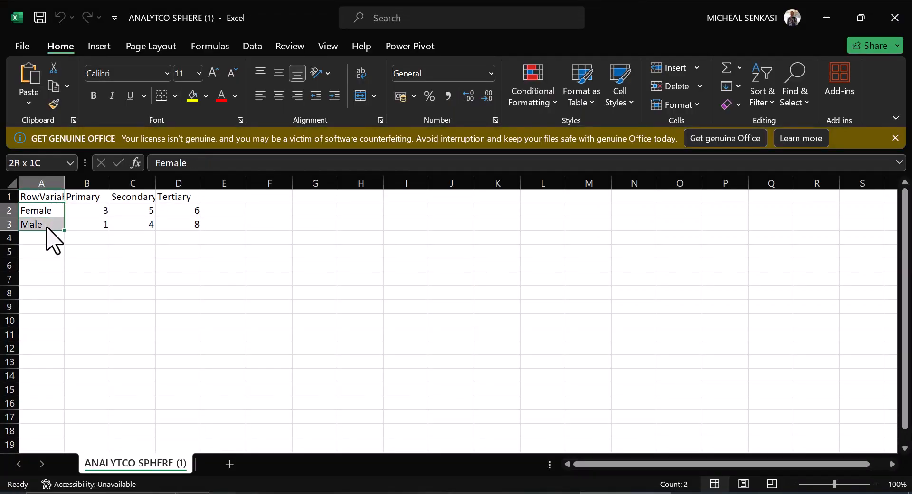
left_click(93, 197)
left_click_drag(132, 185, 209, 186)
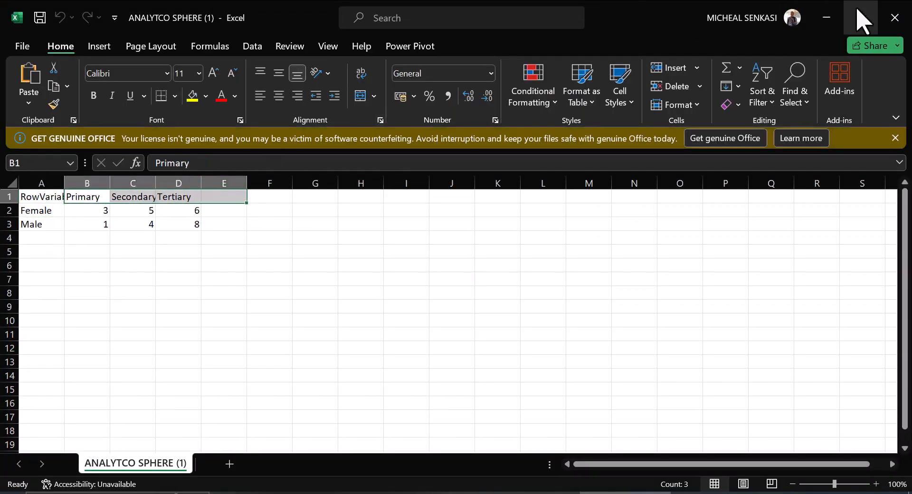
left_click(895, 17)
Switch back to Analytco Sphere and tabulate the Gender variable in the univariate analysis.
left_click(613, 493)
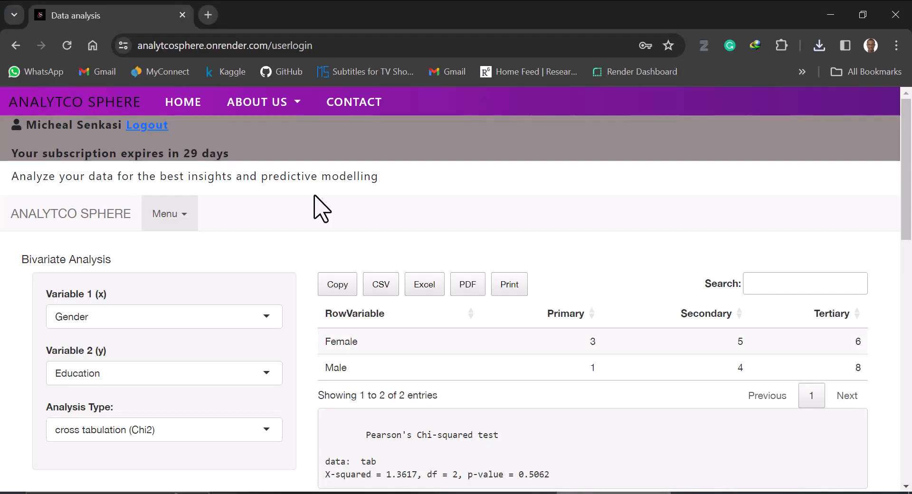
left_click(171, 218)
left_click(180, 261)
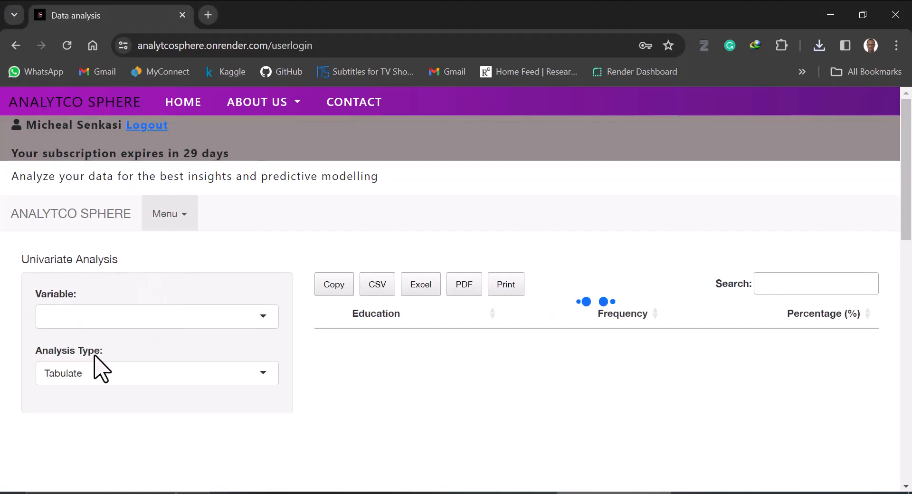
left_click(156, 318)
left_click(102, 349)
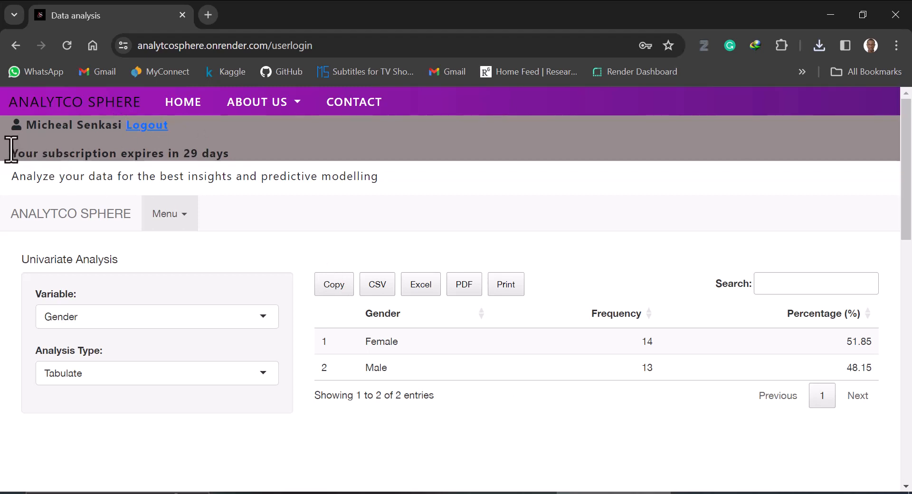
Highlight the subscription expiry notice in the page header and clear the selection.
left_click_drag(11, 150, 247, 161)
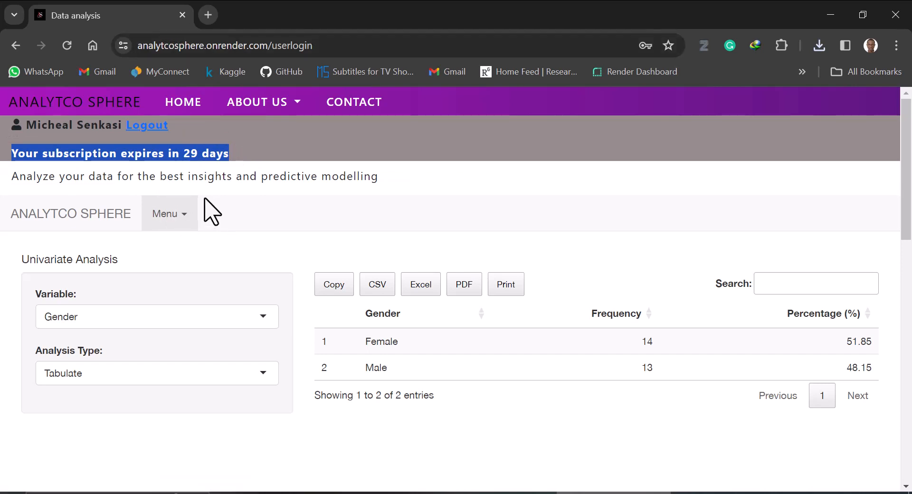
left_click(247, 175)
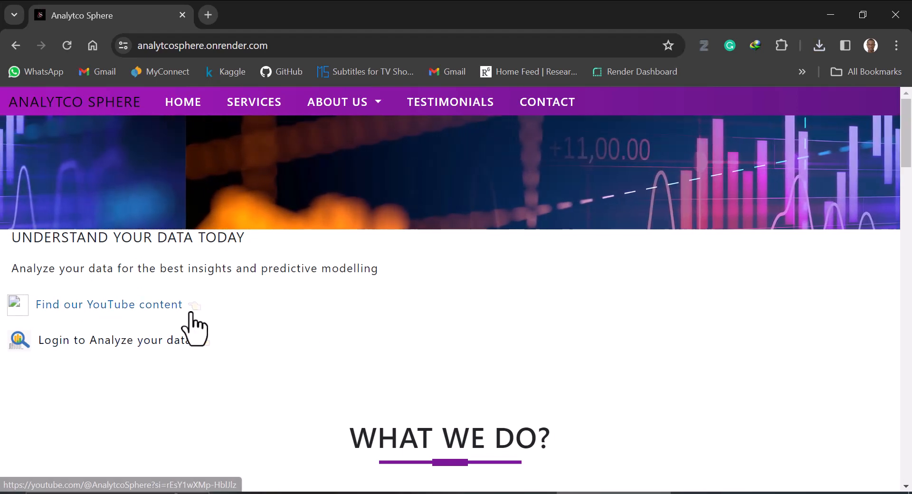
Open the "Find our YouTube content" link on the Analytco Sphere home page.
left_click(118, 304)
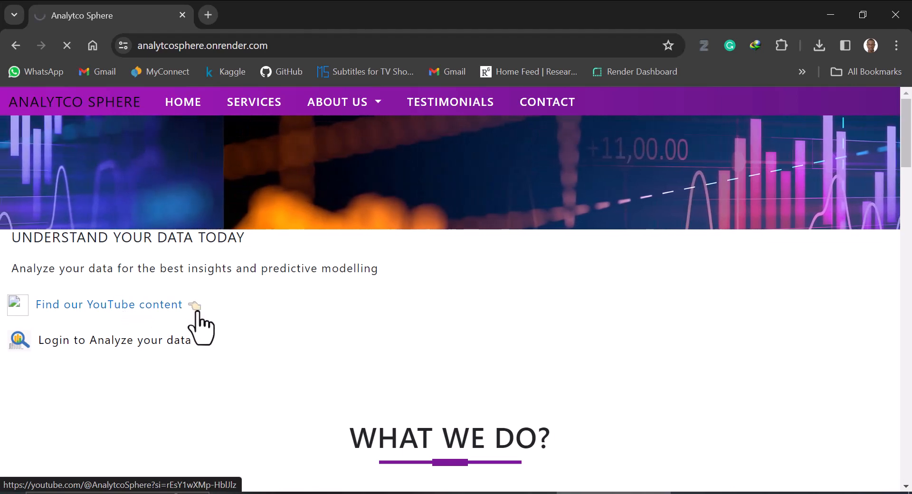